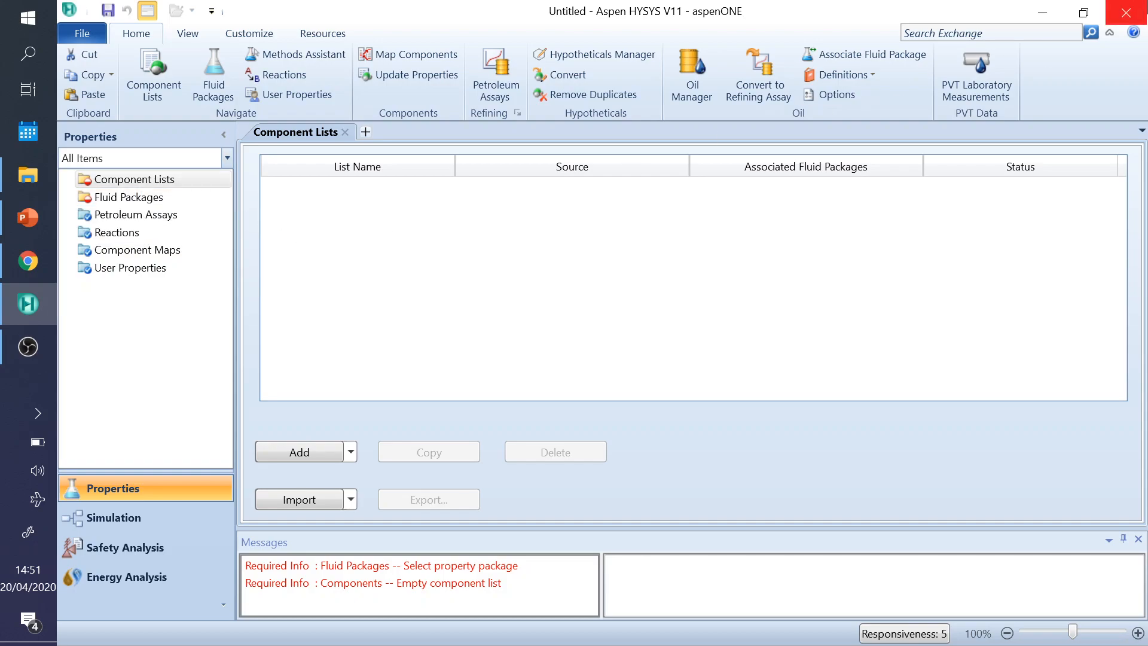
pyautogui.click(1082, 16)
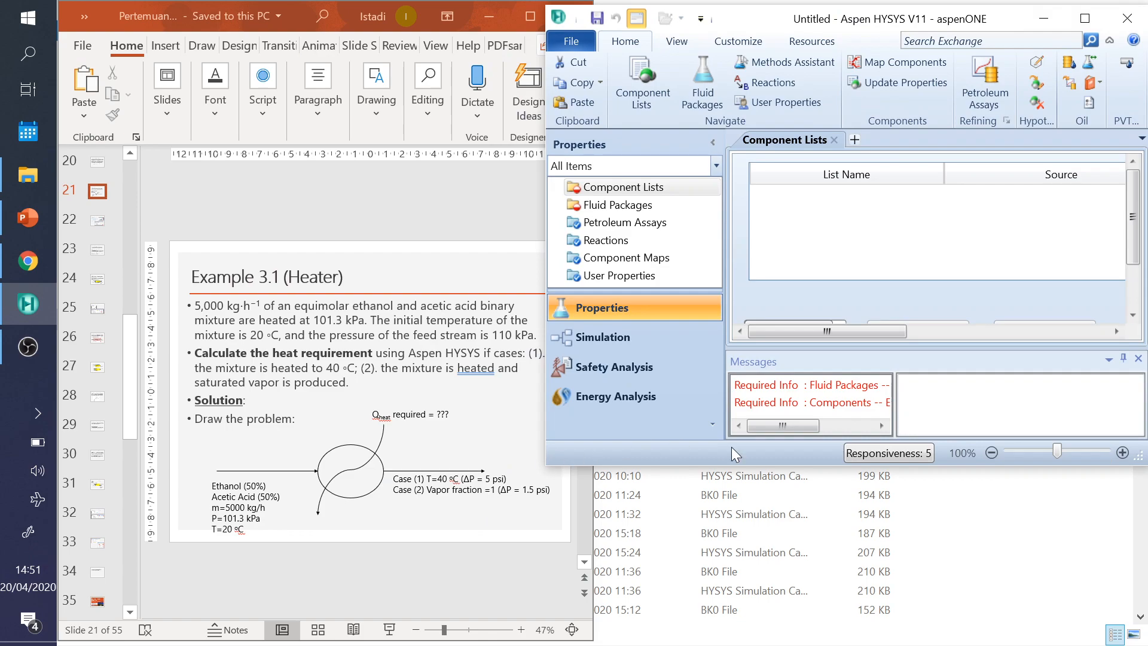
pyautogui.moveTo(840, 545); pyautogui.dragTo(840, 644)
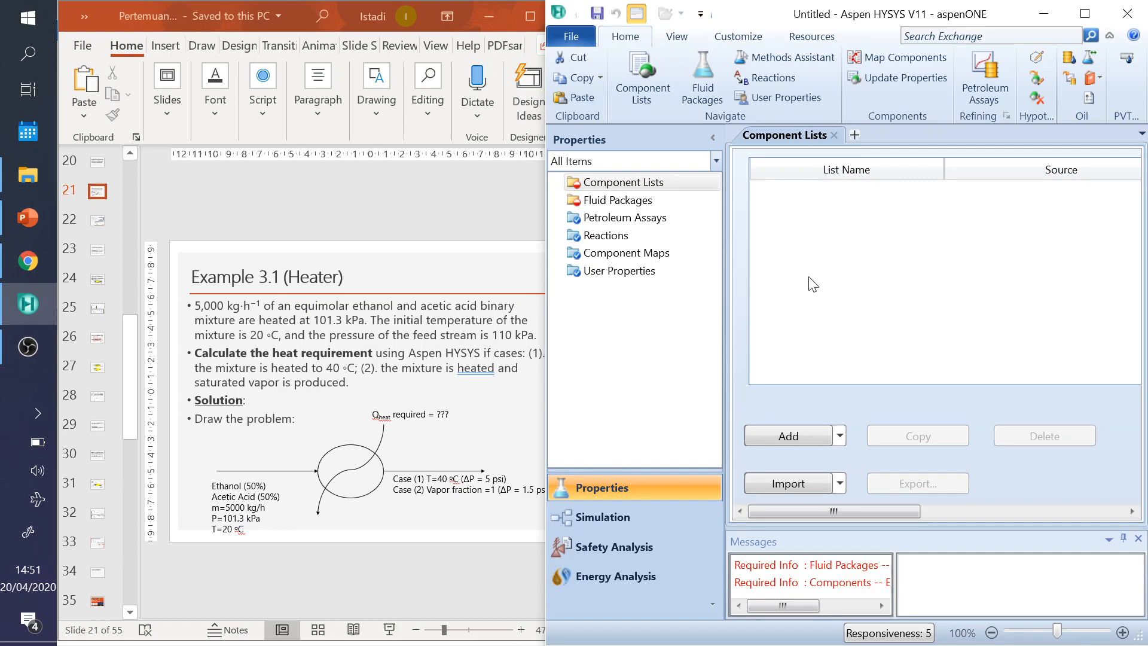
pyautogui.click(1084, 13)
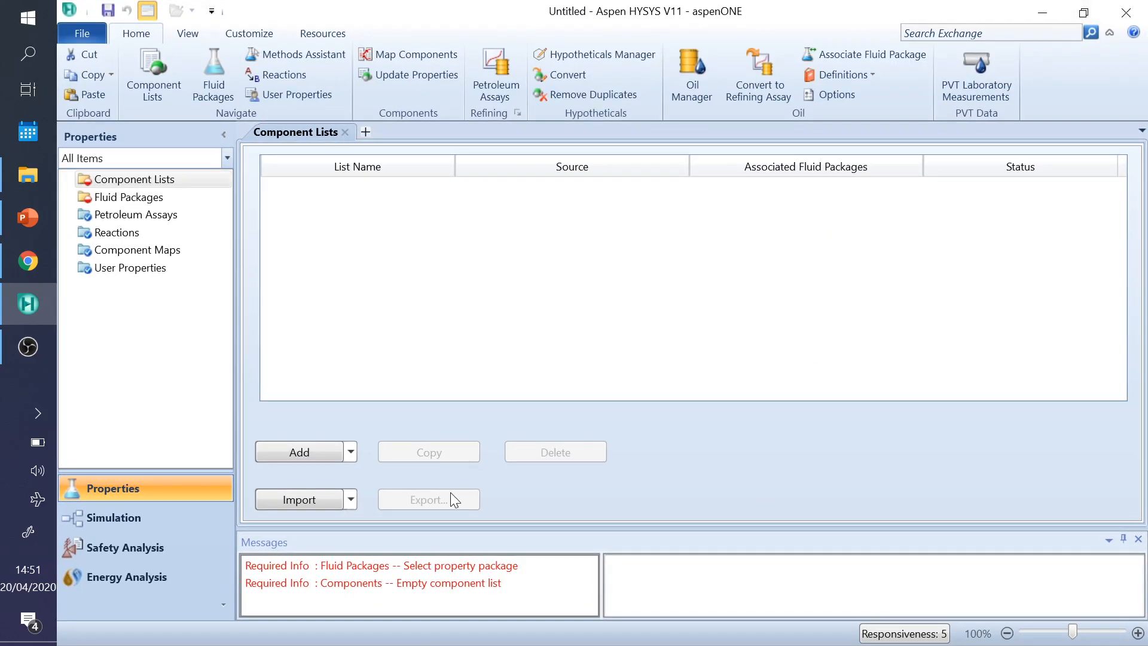
# - Create a new component list, search the pure components for ethanol, and add Ethanol to the list
pyautogui.click(295, 455)
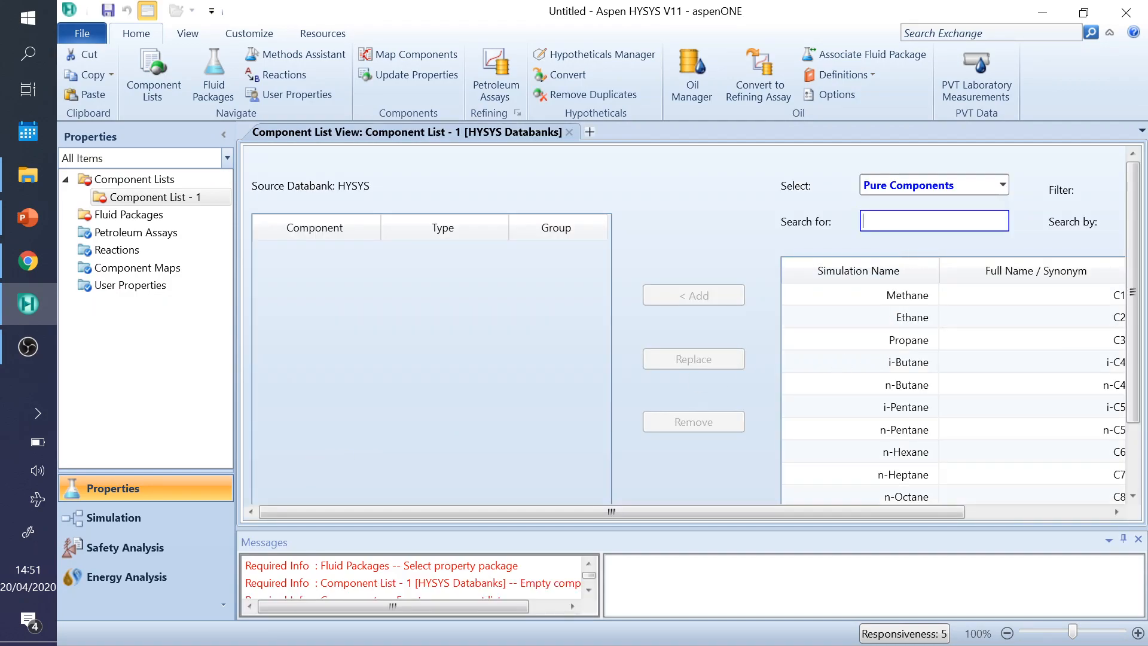
pyautogui.write('e')
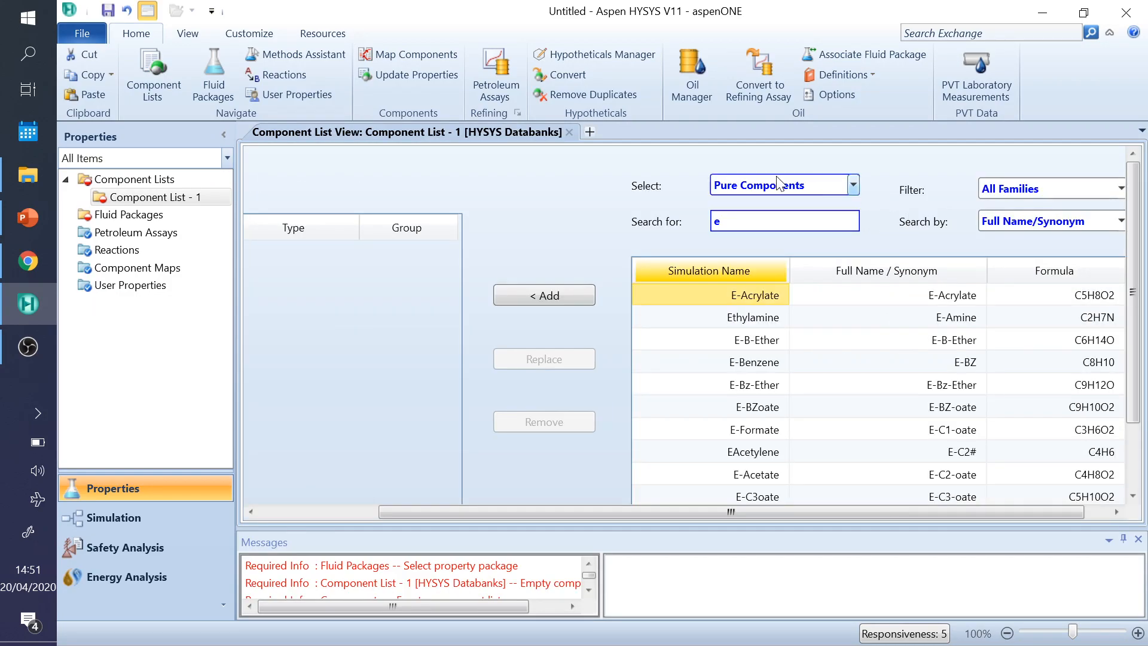
pyautogui.write('thanol')
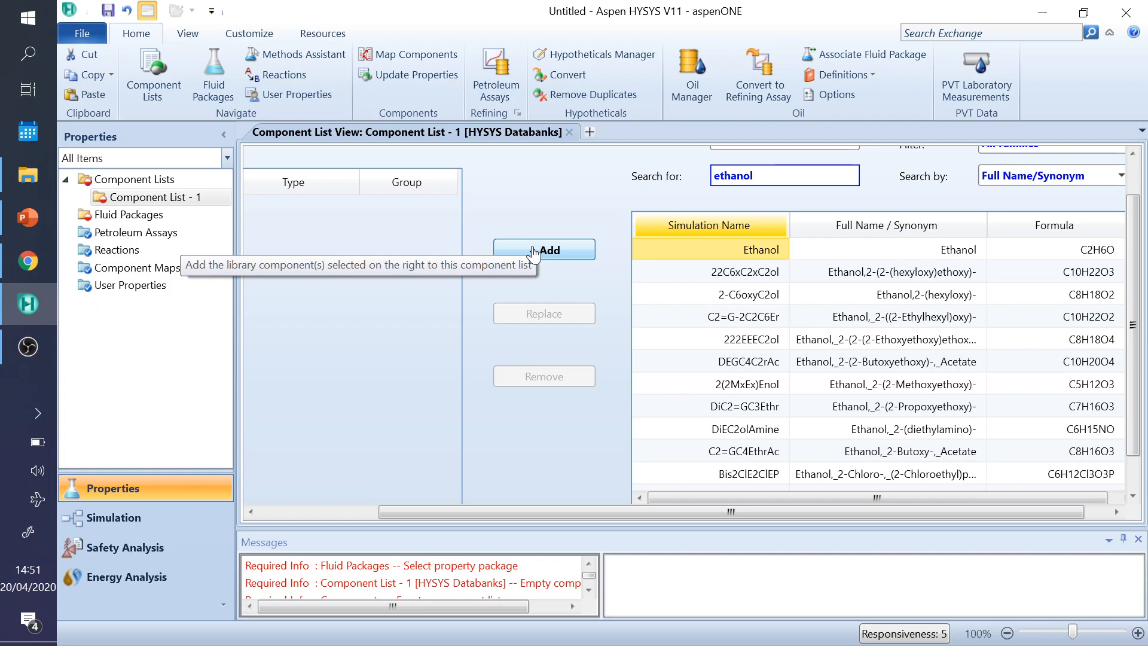
pyautogui.moveTo(659, 518); pyautogui.dragTo(583, 500)
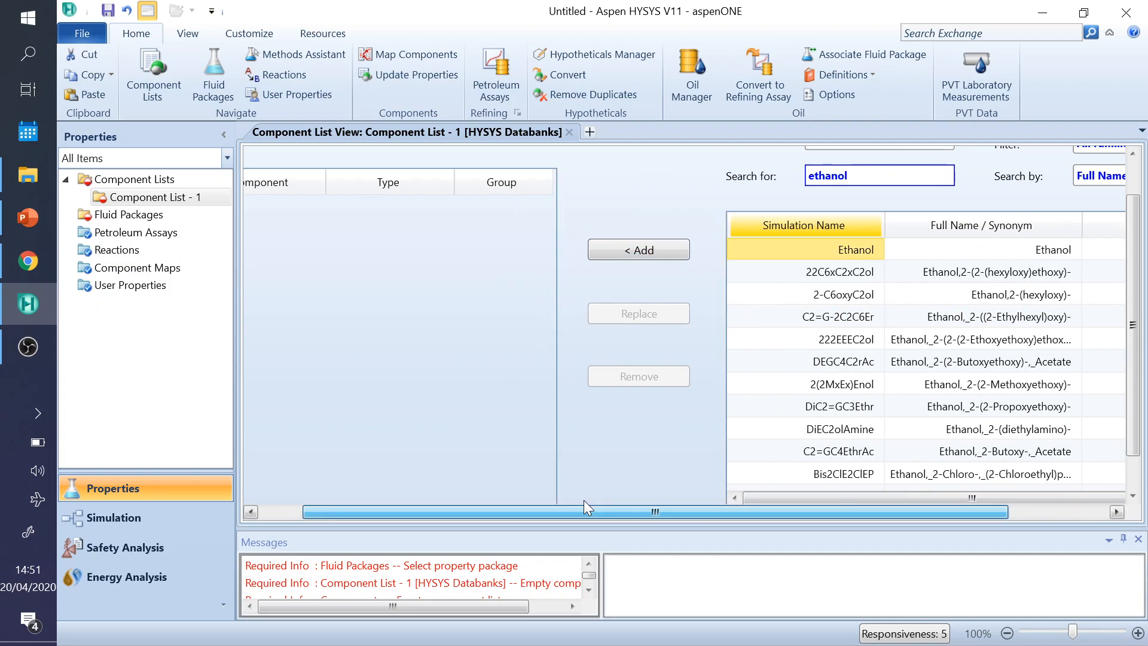
pyautogui.click(614, 257)
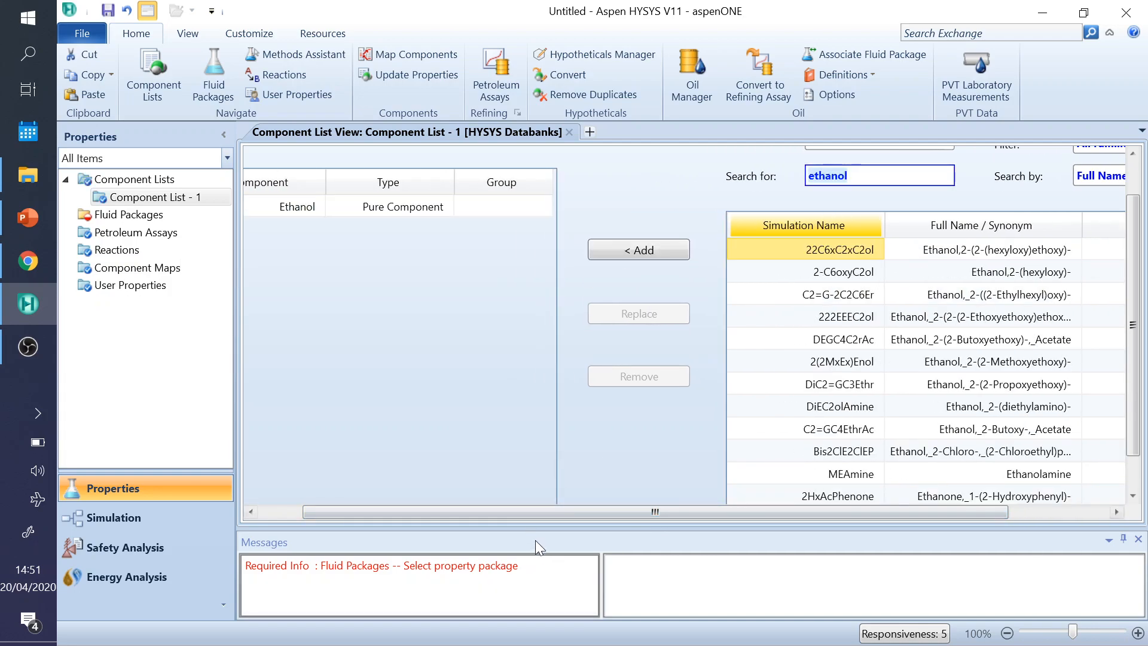
pyautogui.moveTo(537, 515); pyautogui.dragTo(404, 491)
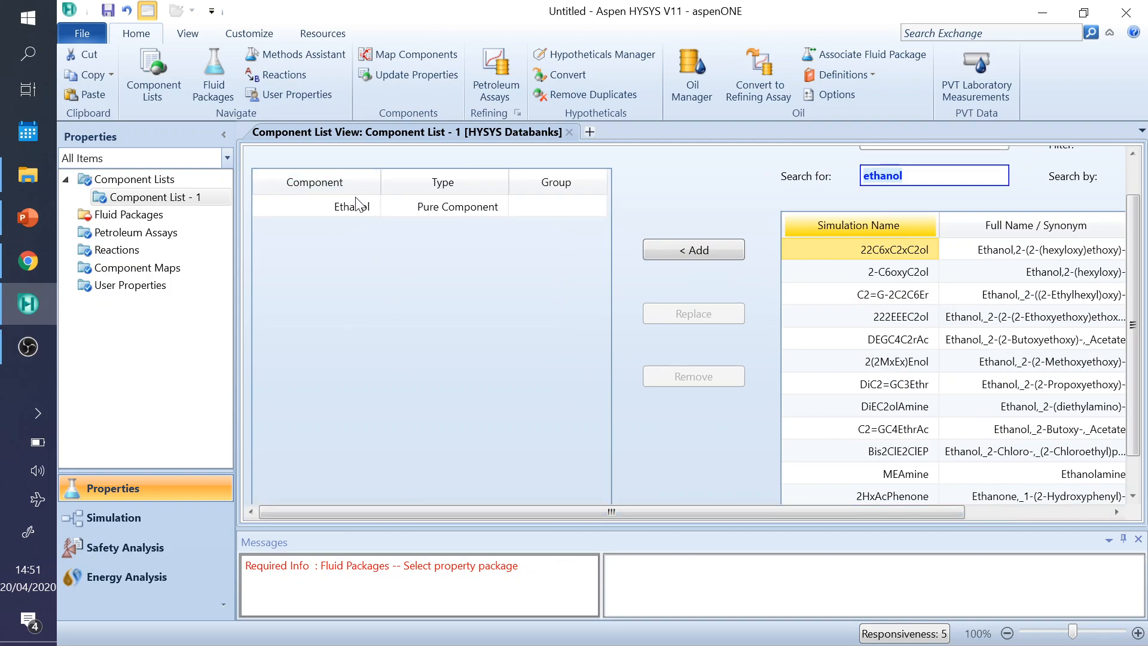
# - Search the pure components for acetic acid and add AceticAcid to the component list beneath Ethanol
pyautogui.moveTo(540, 509)
pyautogui.mouseDown()
pyautogui.moveTo(619, 508)
pyautogui.moveTo(559, 510)
pyautogui.mouseUp()
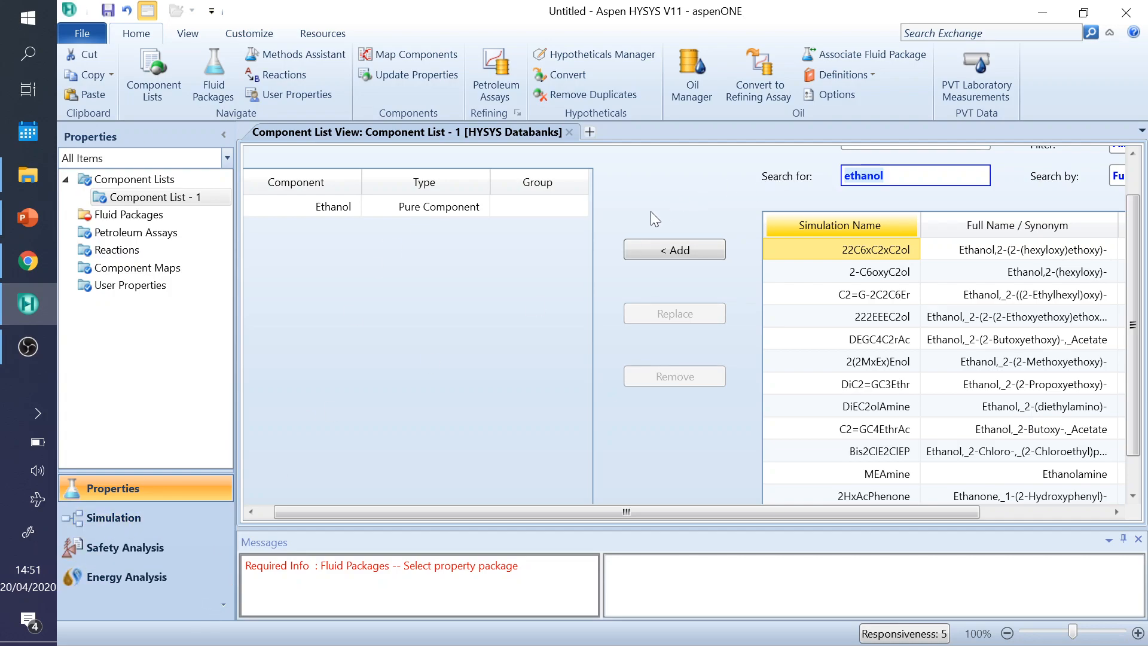
pyautogui.click(34, 217)
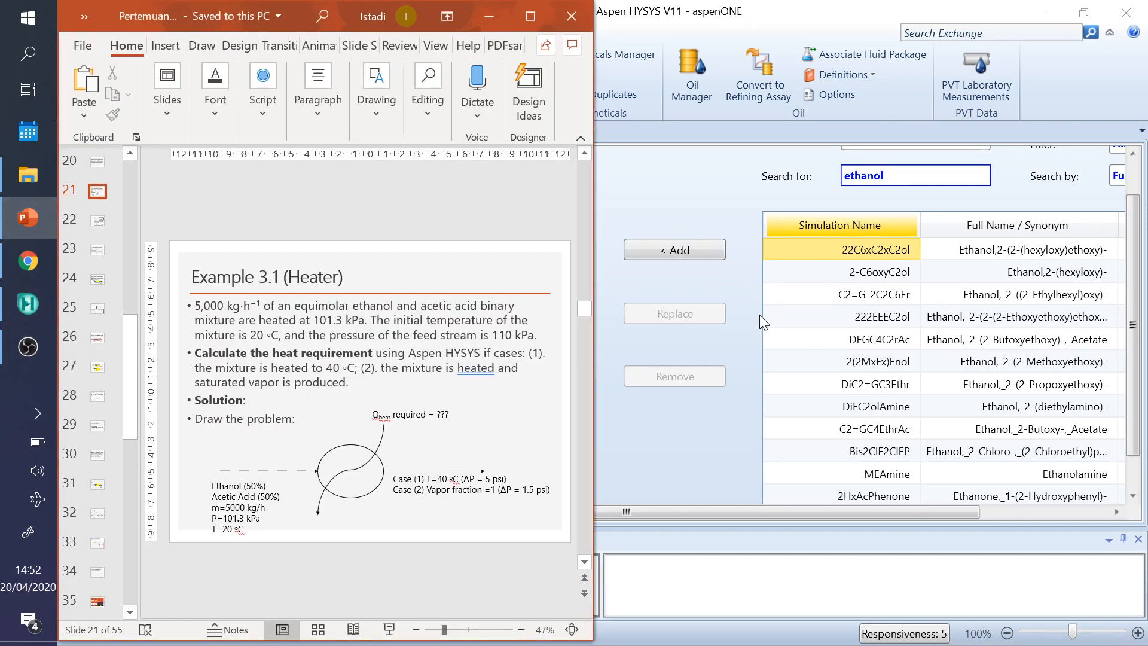
pyautogui.click(731, 192)
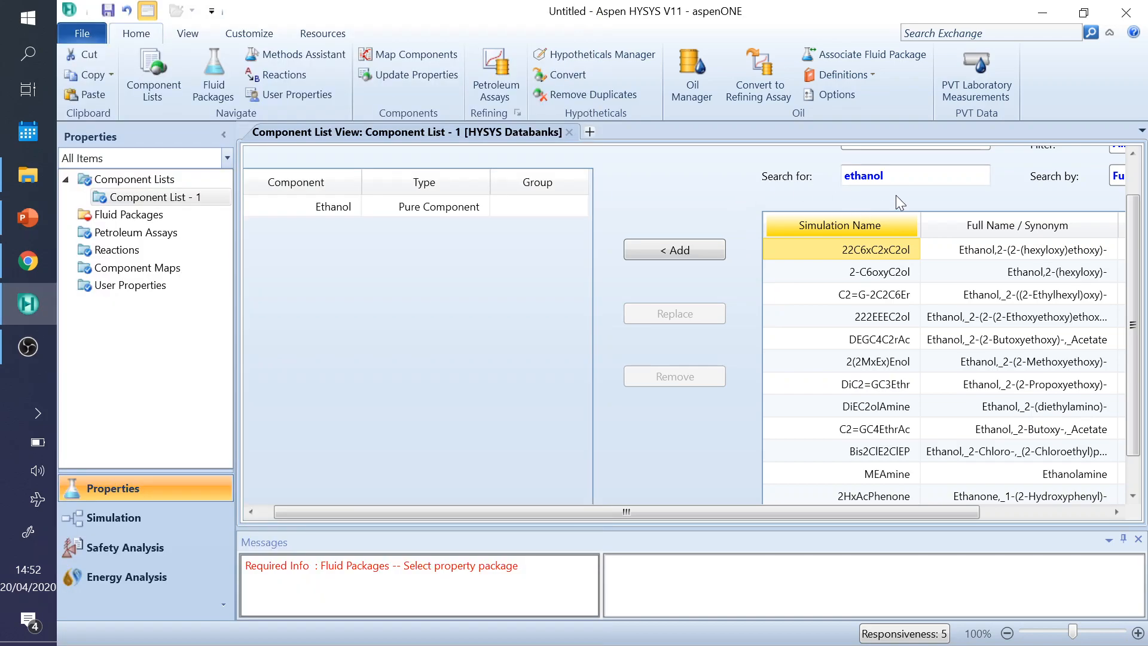
pyautogui.hotkey('ctrl', 'a')
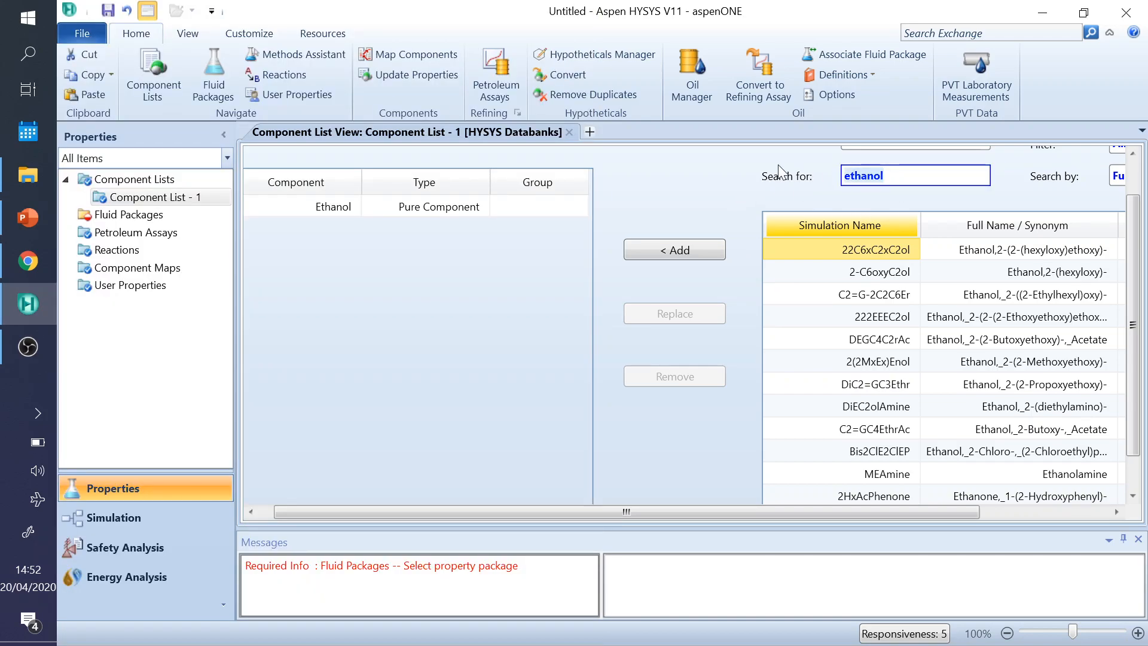
pyautogui.write('aceticac')
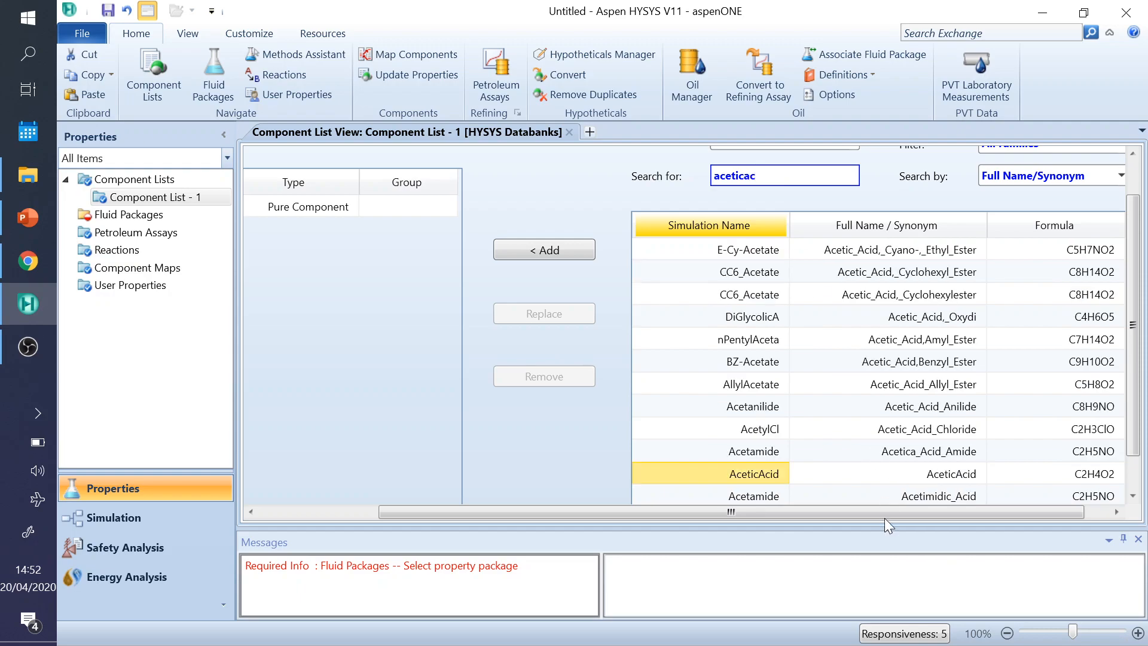
pyautogui.click(526, 247)
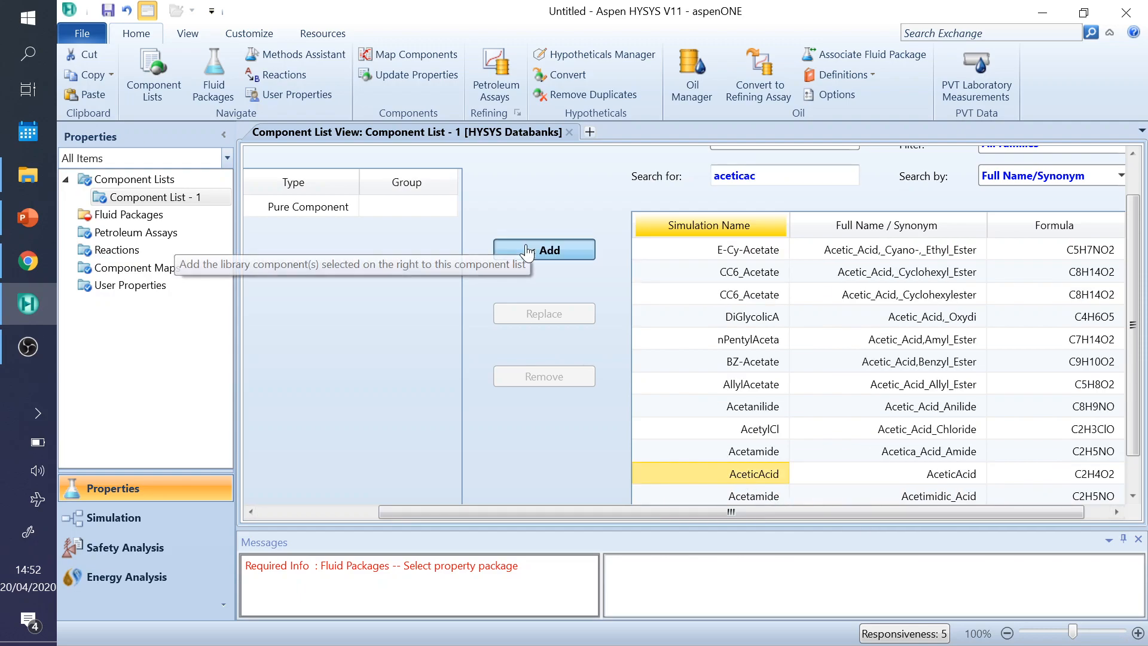
pyautogui.click(317, 510)
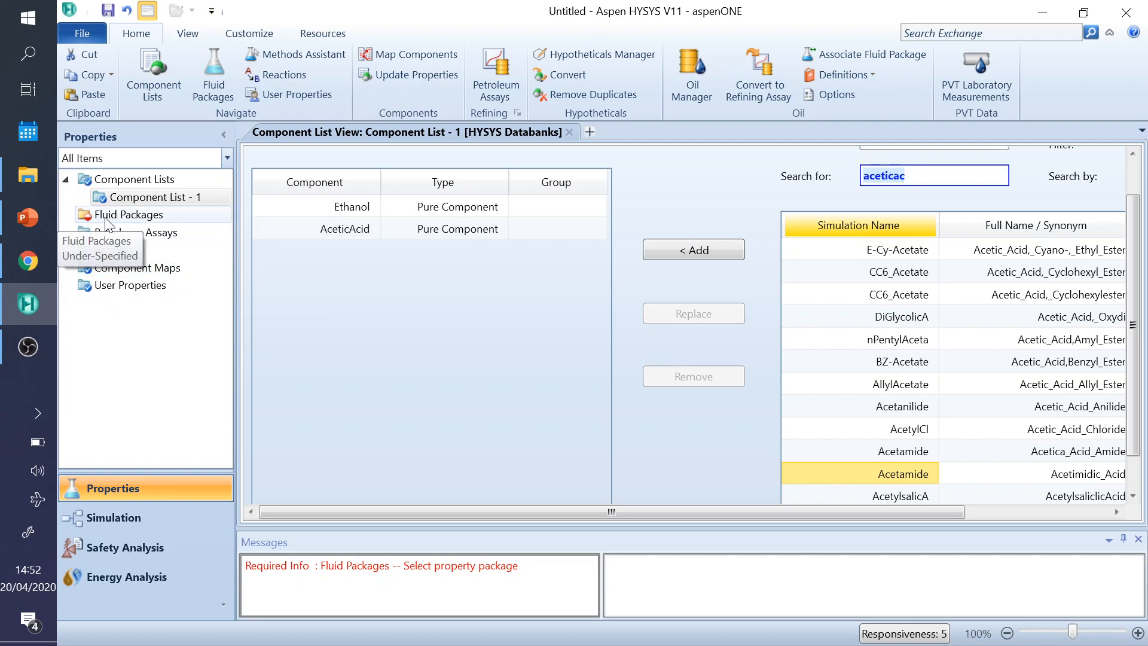
# - Add a fluid package for the ethanol and acetic acid component list and choose NRTL as its property package
pyautogui.doubleClick(107, 215)
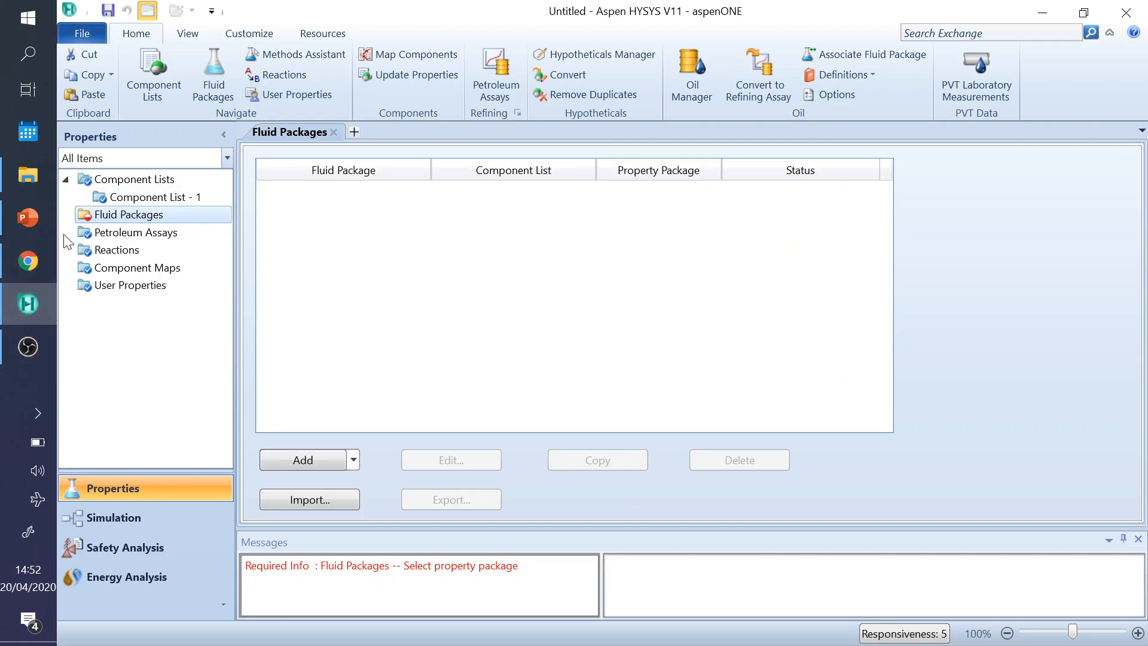
pyautogui.click(28, 226)
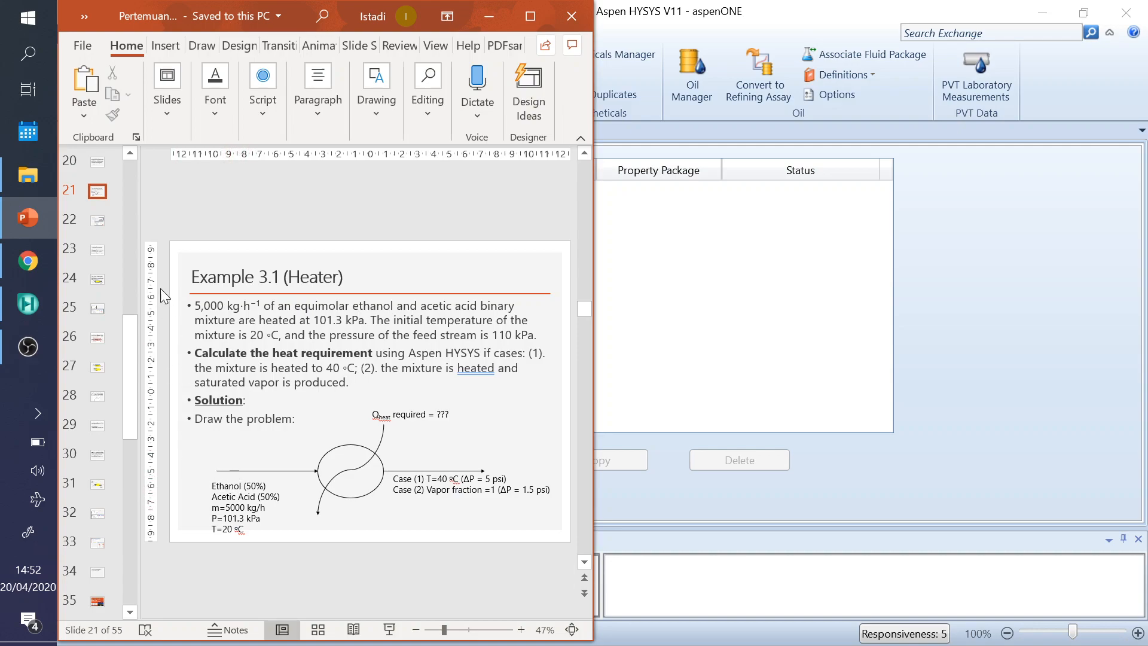
pyautogui.click(661, 283)
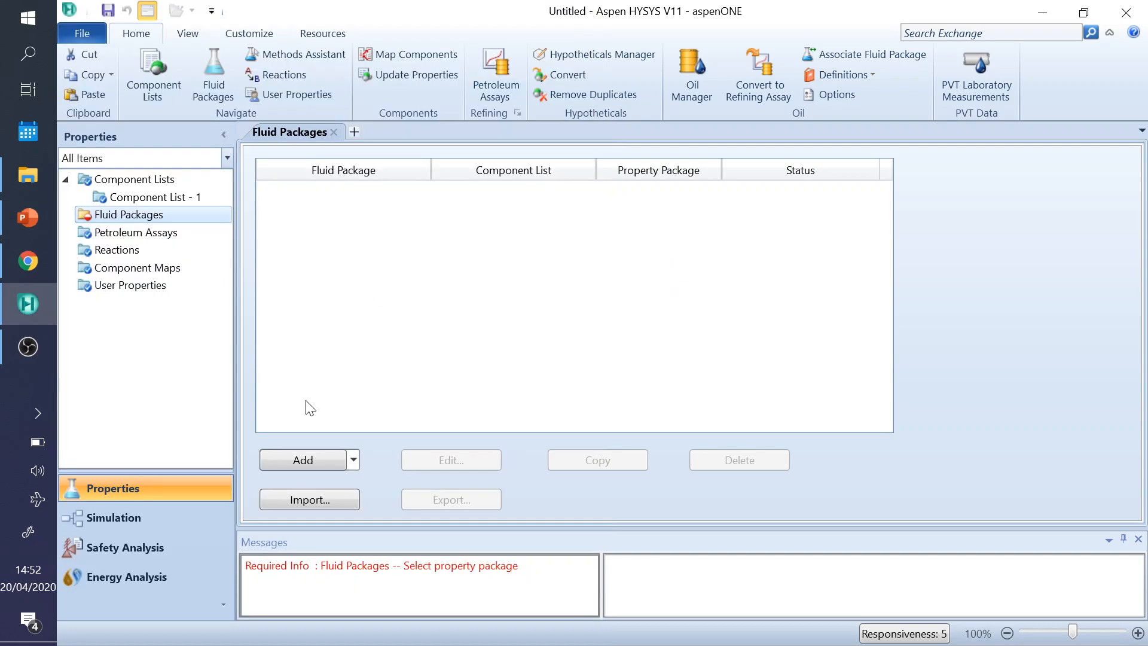
pyautogui.click(301, 462)
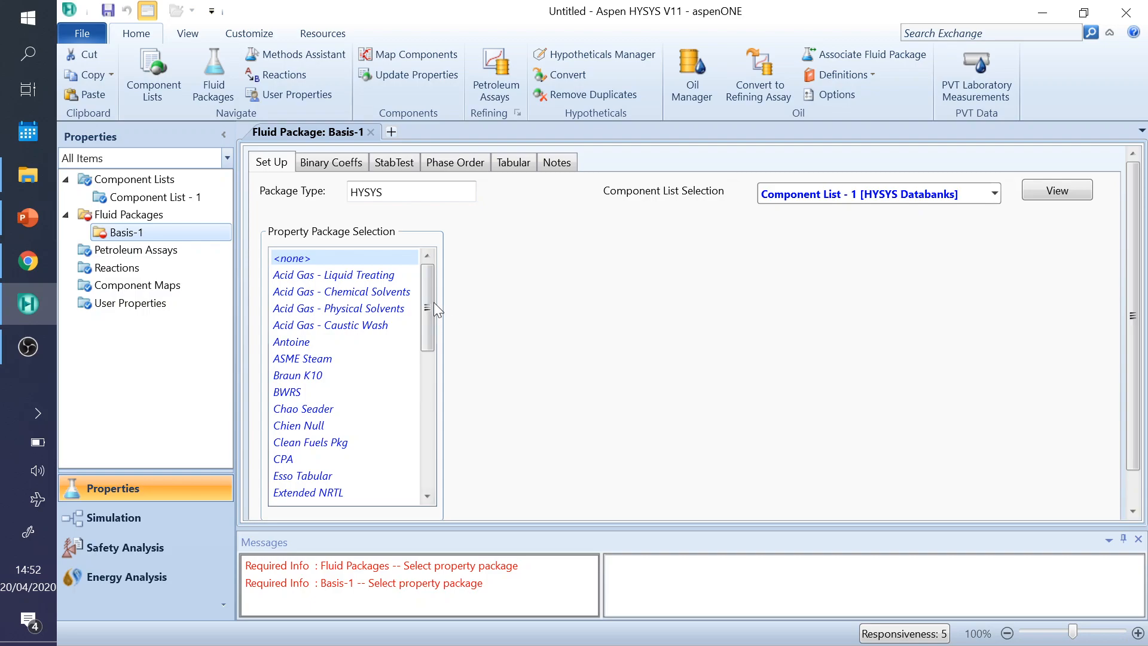
pyautogui.moveTo(431, 295); pyautogui.dragTo(426, 441)
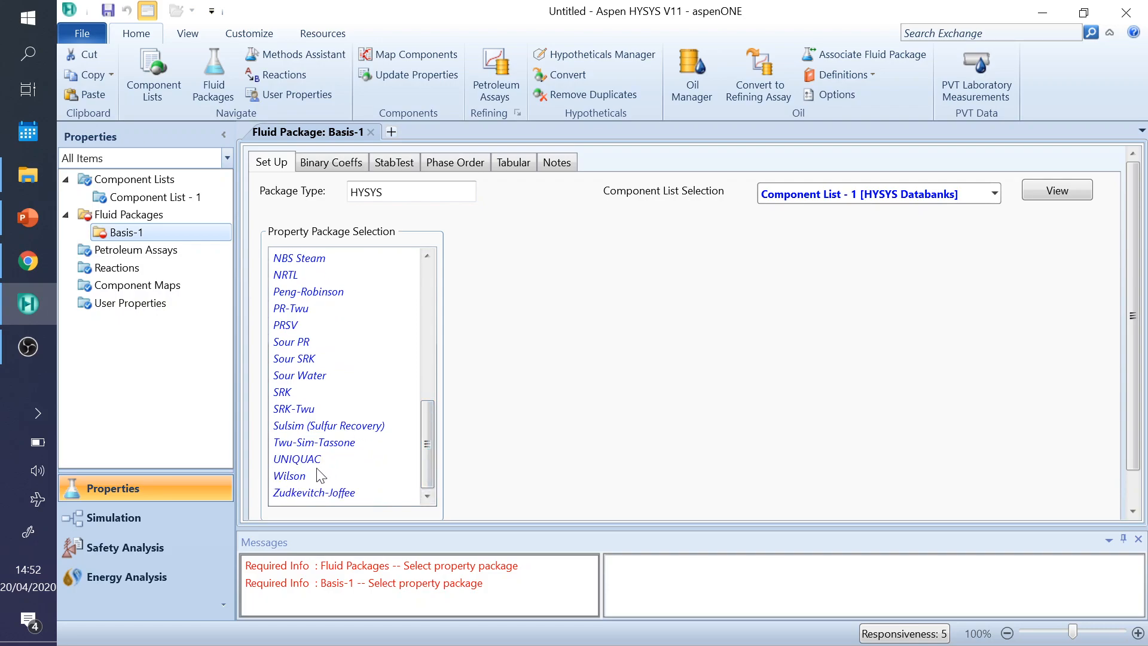
pyautogui.moveTo(426, 430); pyautogui.dragTo(389, 413)
pyautogui.click(286, 394)
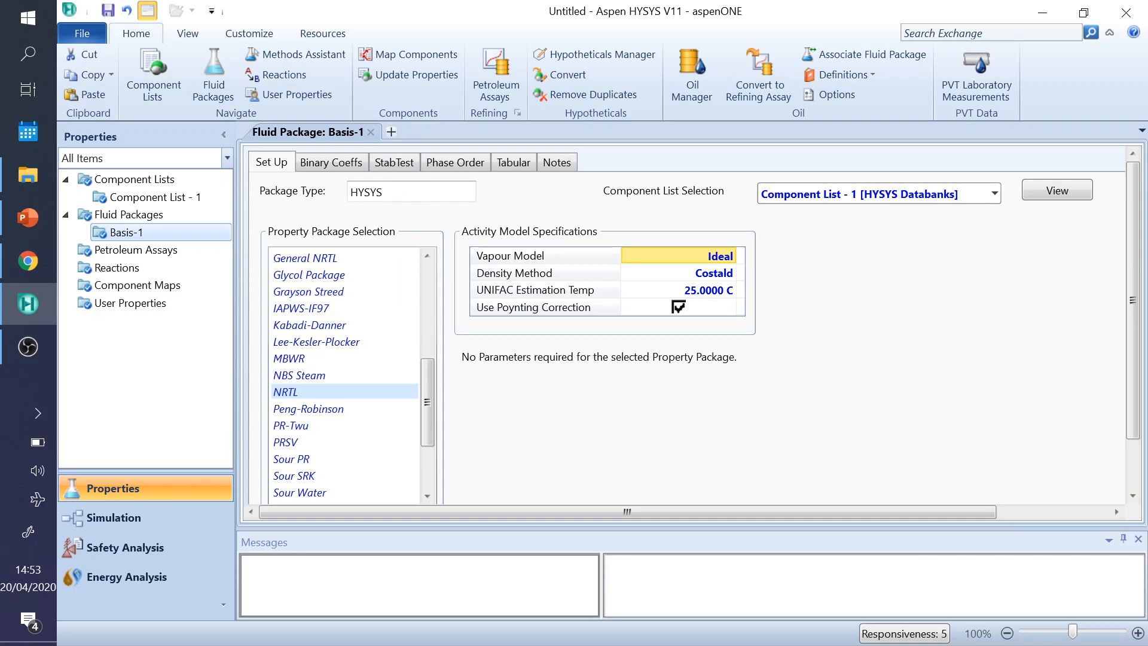
# - Estimate only the unknown binary interaction coefficients of the NRTL fluid package with UNIFAC VLE and return to the package setup
pyautogui.click(334, 164)
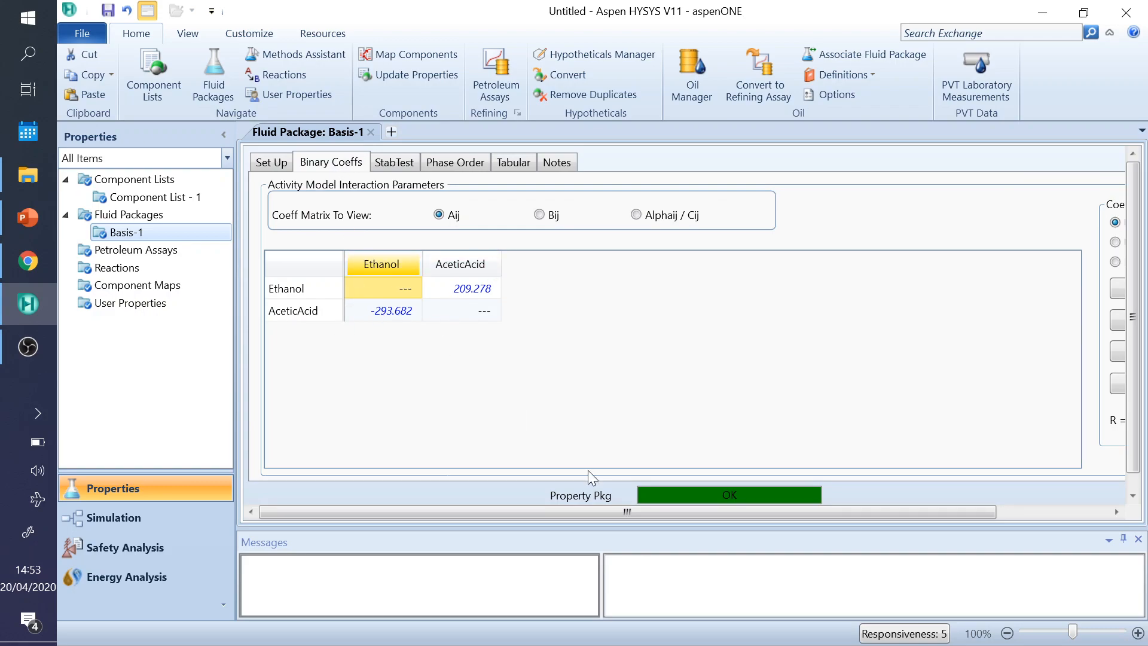
pyautogui.moveTo(595, 512); pyautogui.dragTo(774, 532)
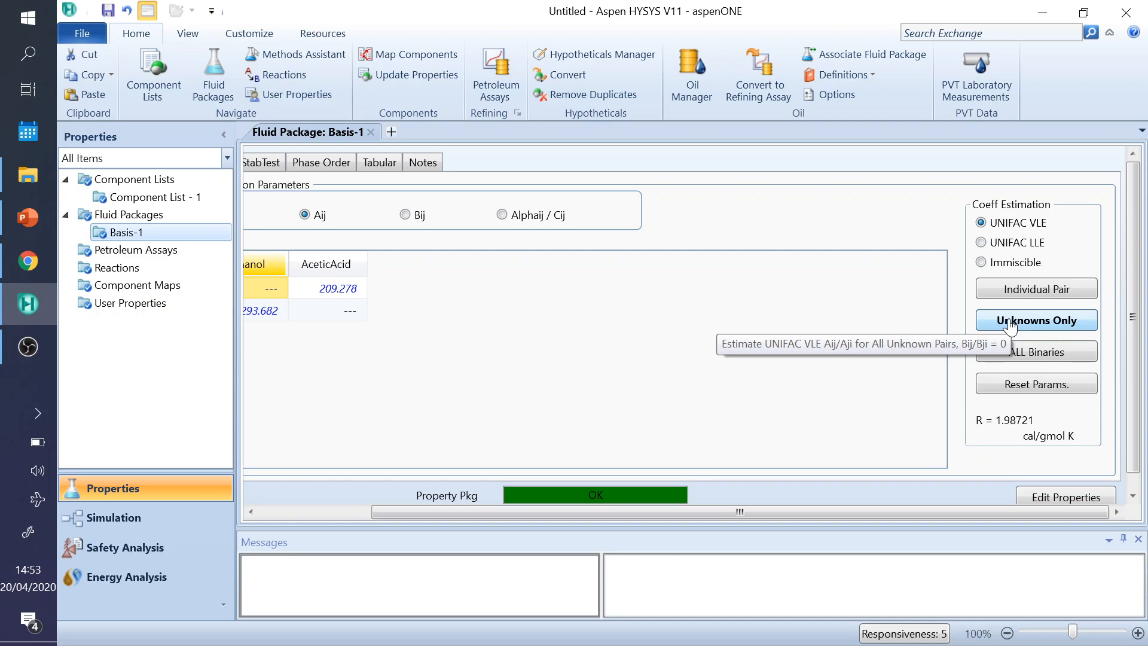
pyautogui.click(1011, 322)
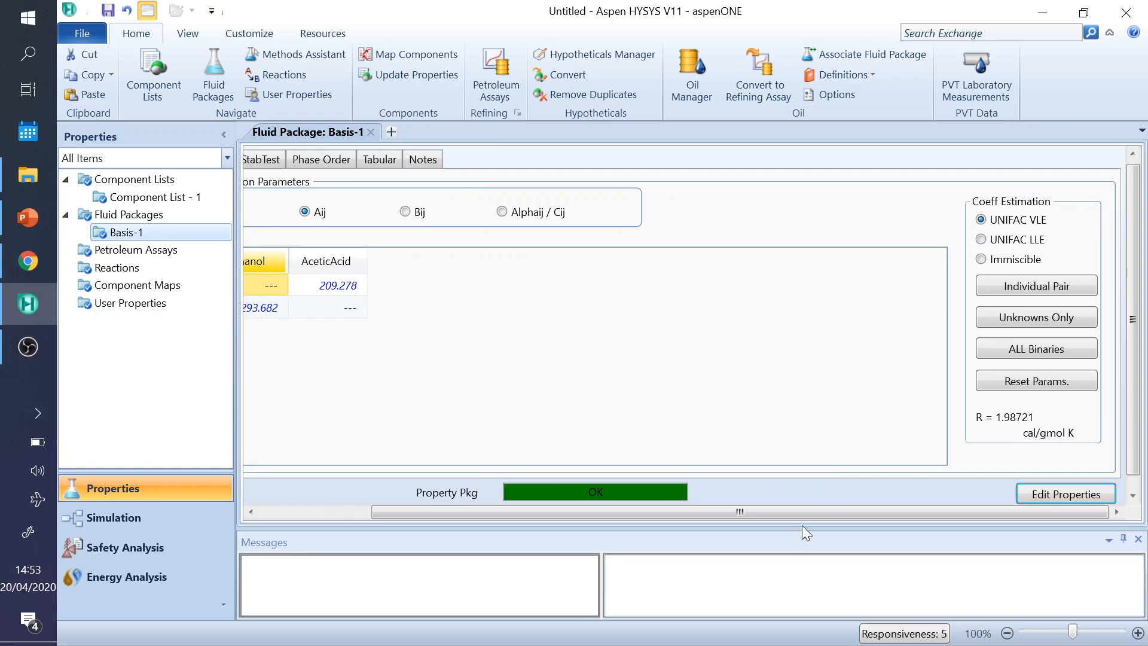
pyautogui.moveTo(811, 515); pyautogui.dragTo(615, 512)
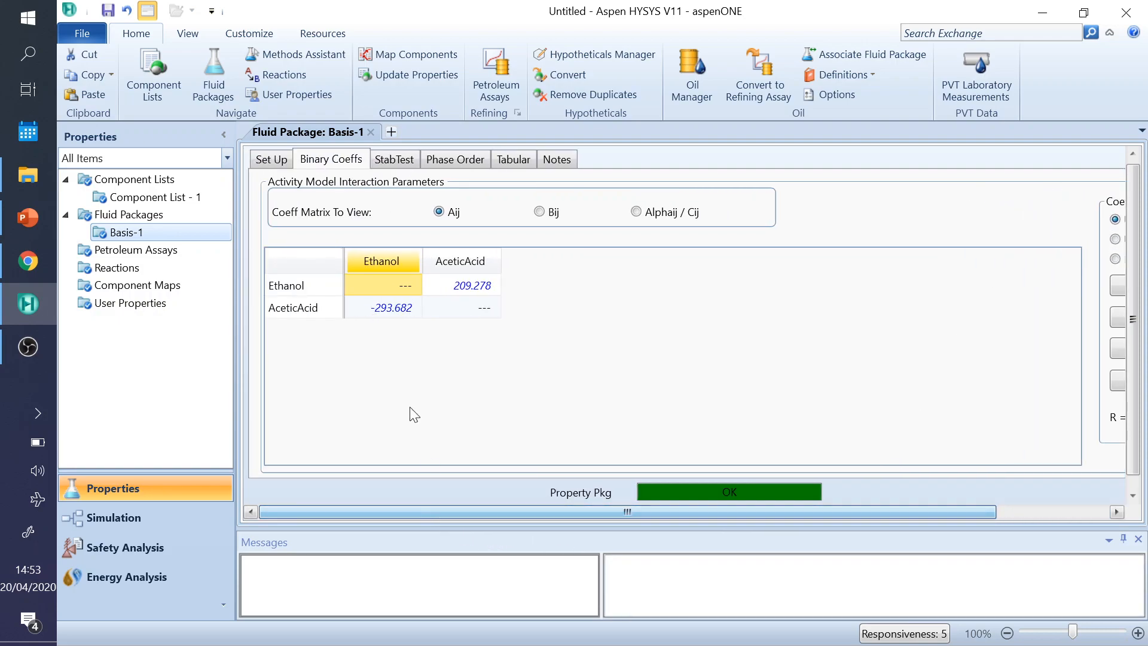
pyautogui.click(272, 162)
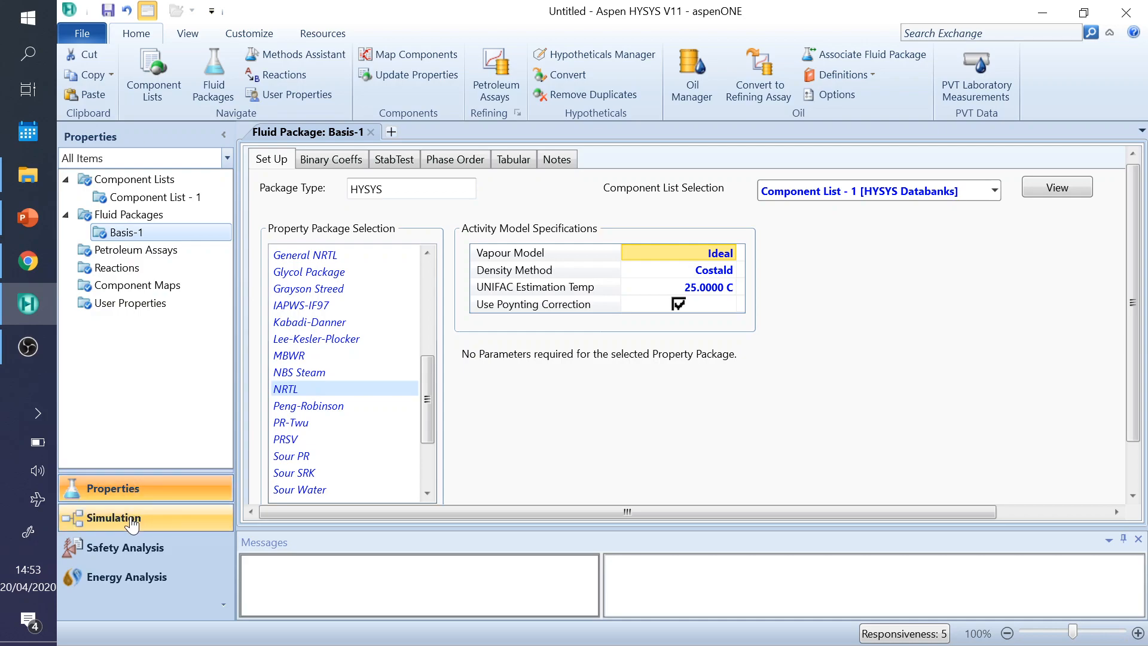
# - Switch to the simulation environment and place a heater on the main flowsheet
pyautogui.click(131, 517)
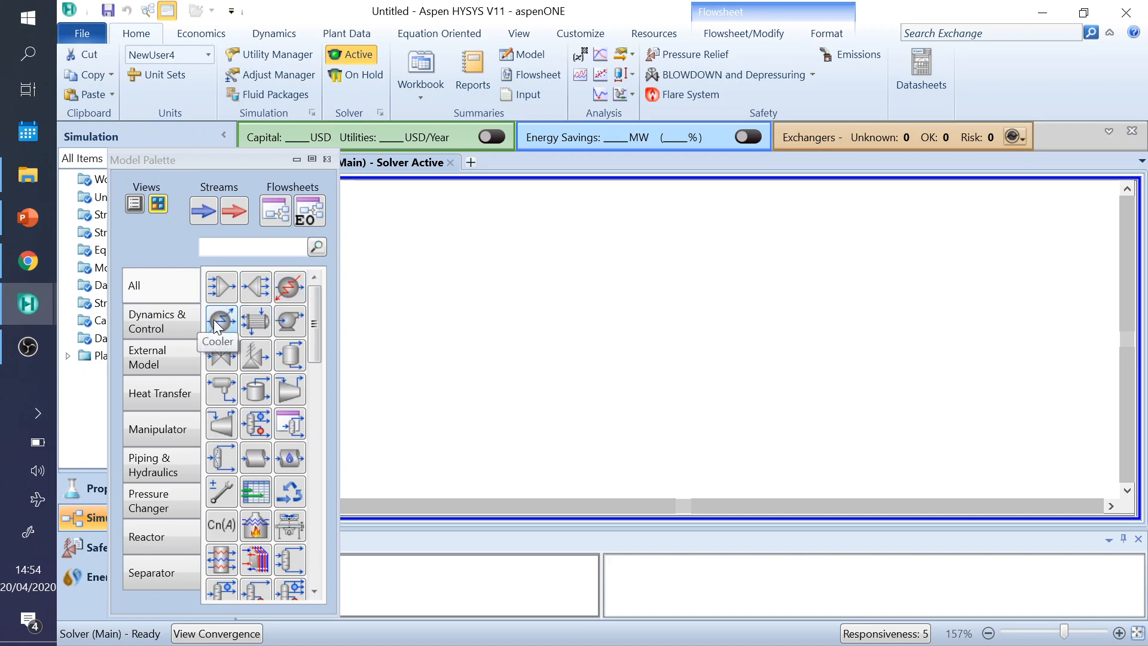
pyautogui.click(290, 286)
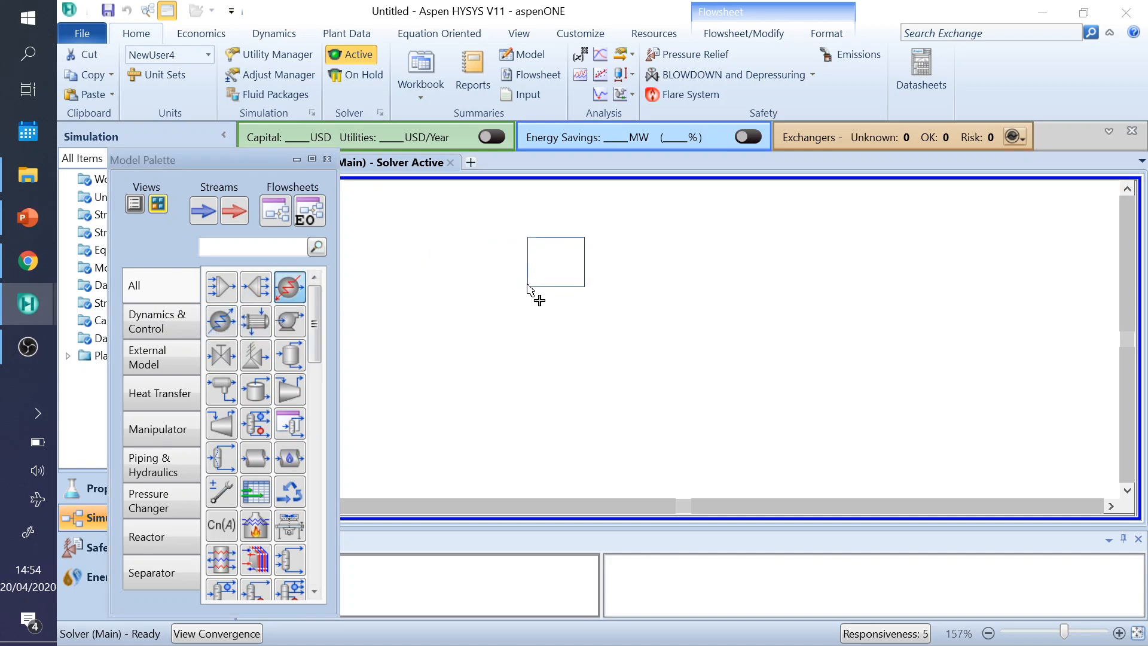
pyautogui.click(538, 326)
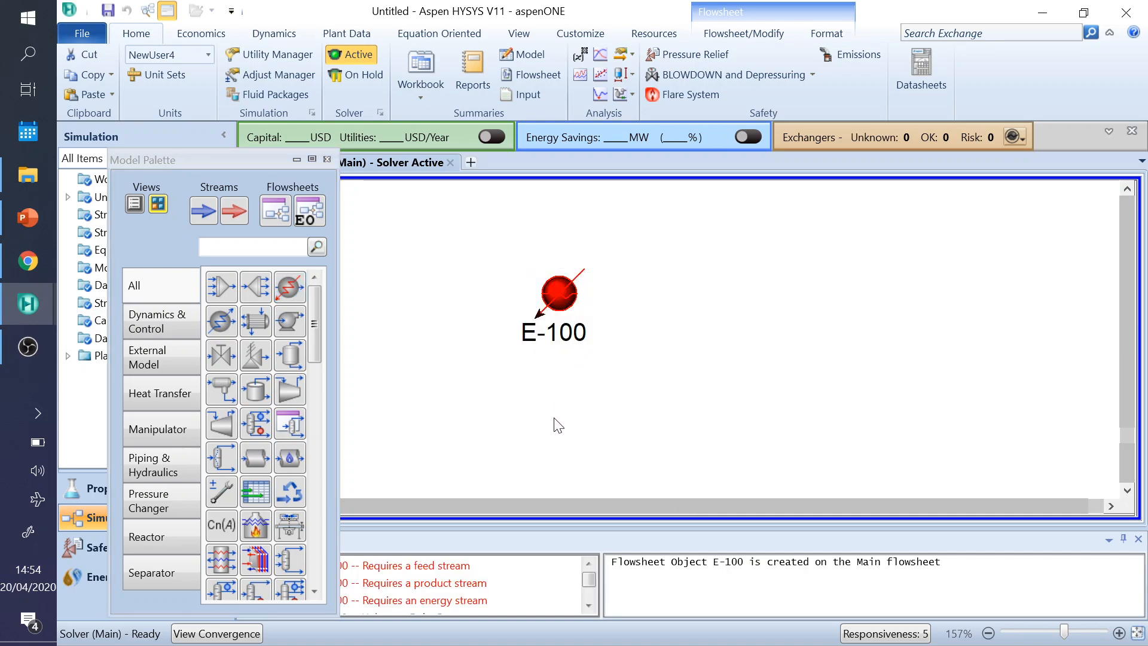
# - Connect the heater to the inlet stream Finlet, the outlet stream Foutlet and the energy stream Qheater
pyautogui.doubleClick(552, 295)
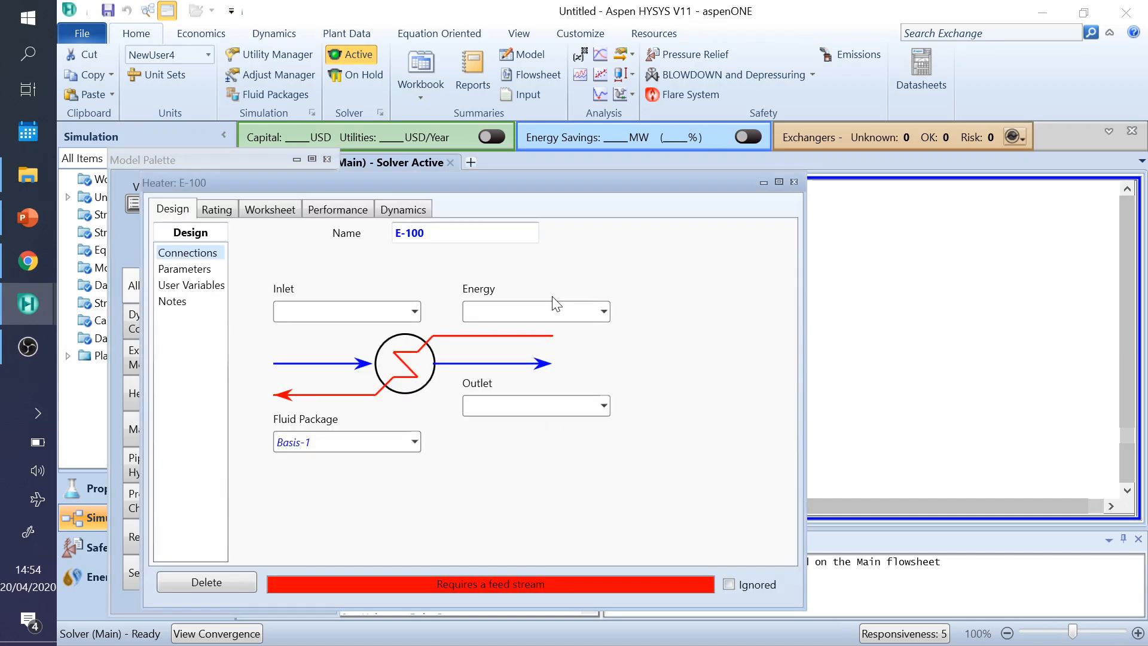
pyautogui.click(345, 312)
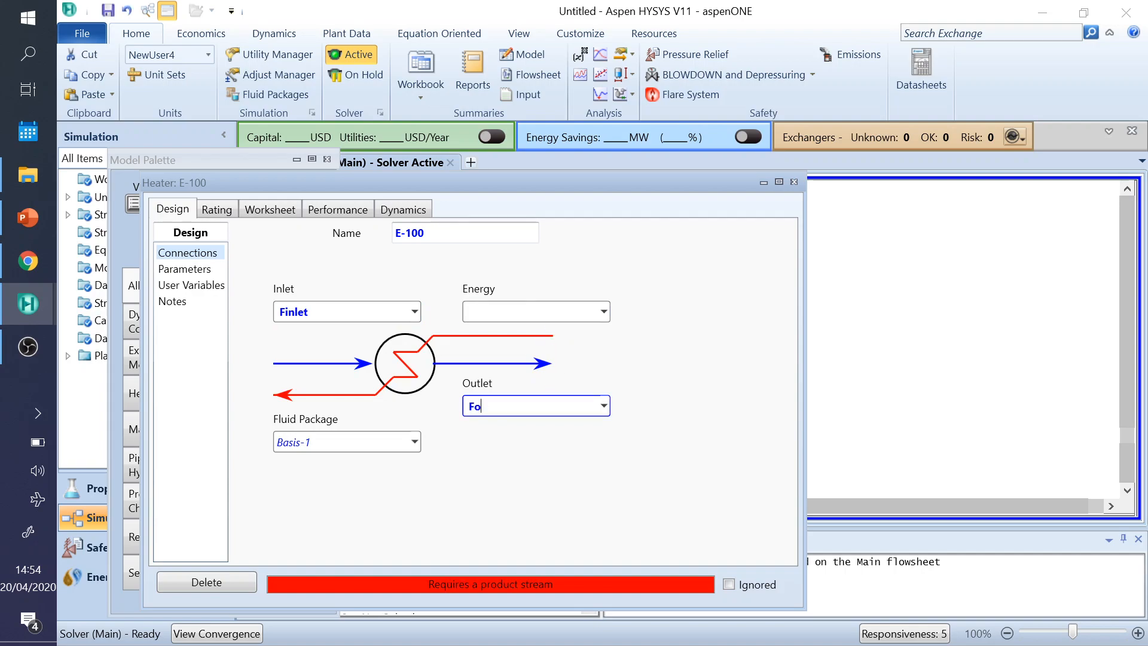
pyautogui.write('Foutlet')
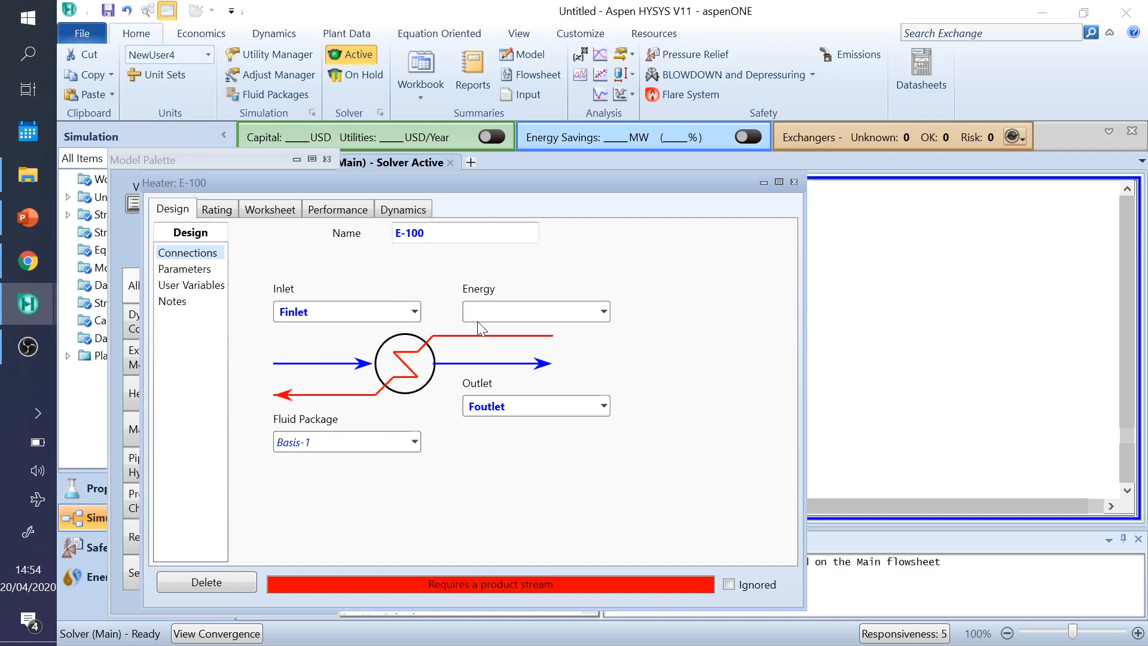
pyautogui.click(516, 312)
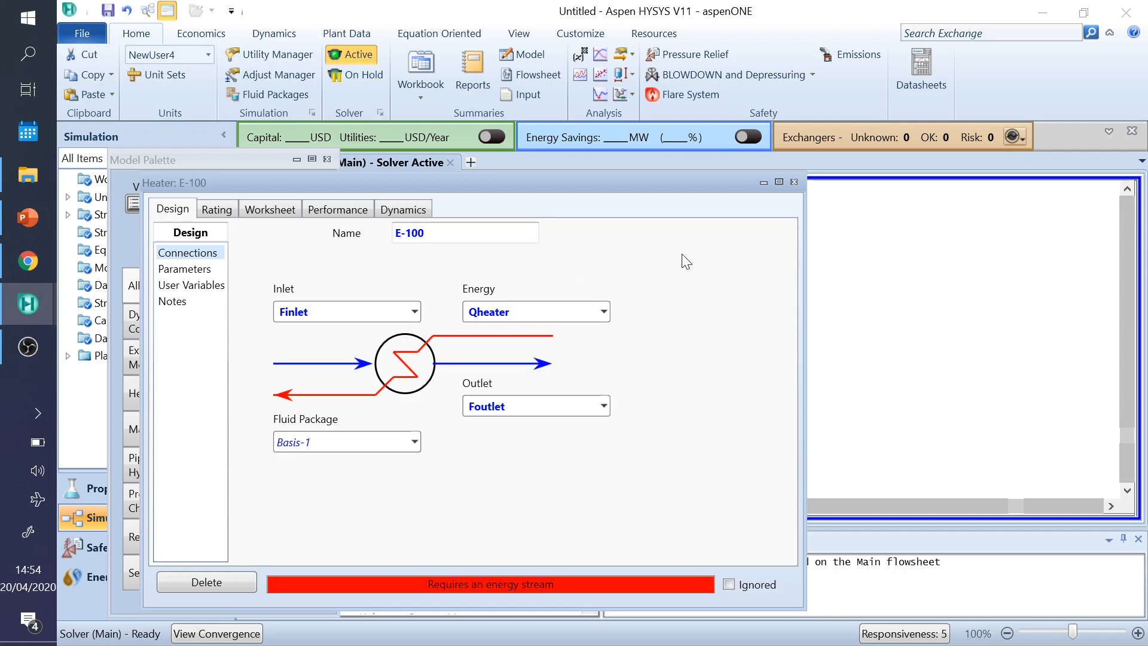
pyautogui.click(697, 297)
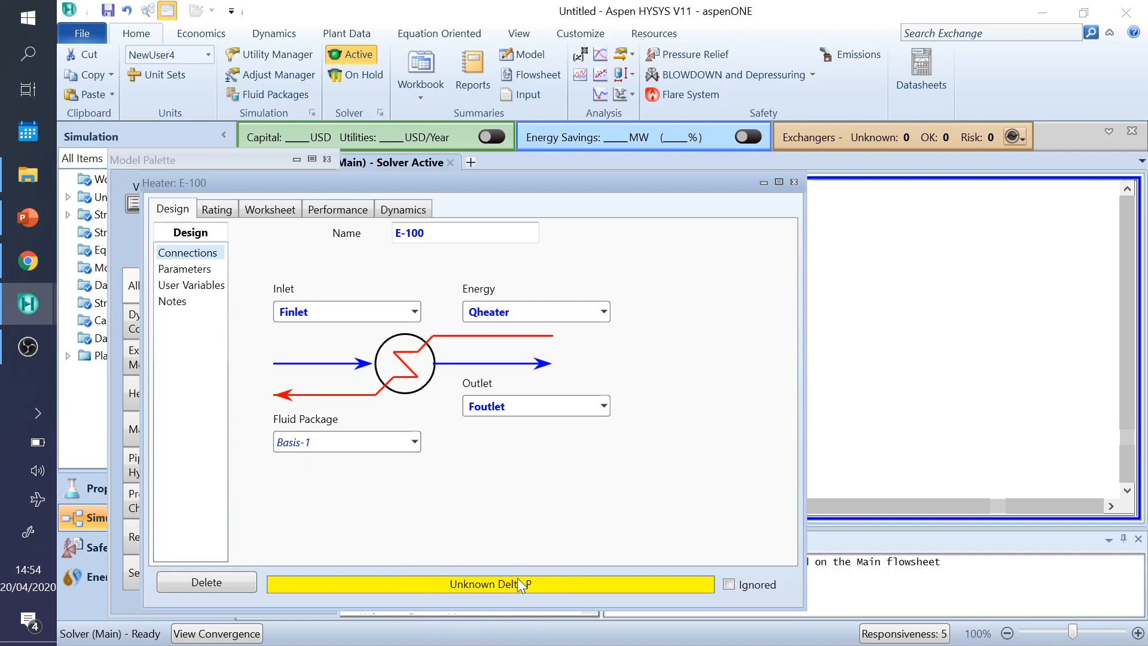
# - Set the heater's pressure drop (Delta P) to 5 psi, checking the case 1 value on the PowerPoint slide
pyautogui.click(186, 269)
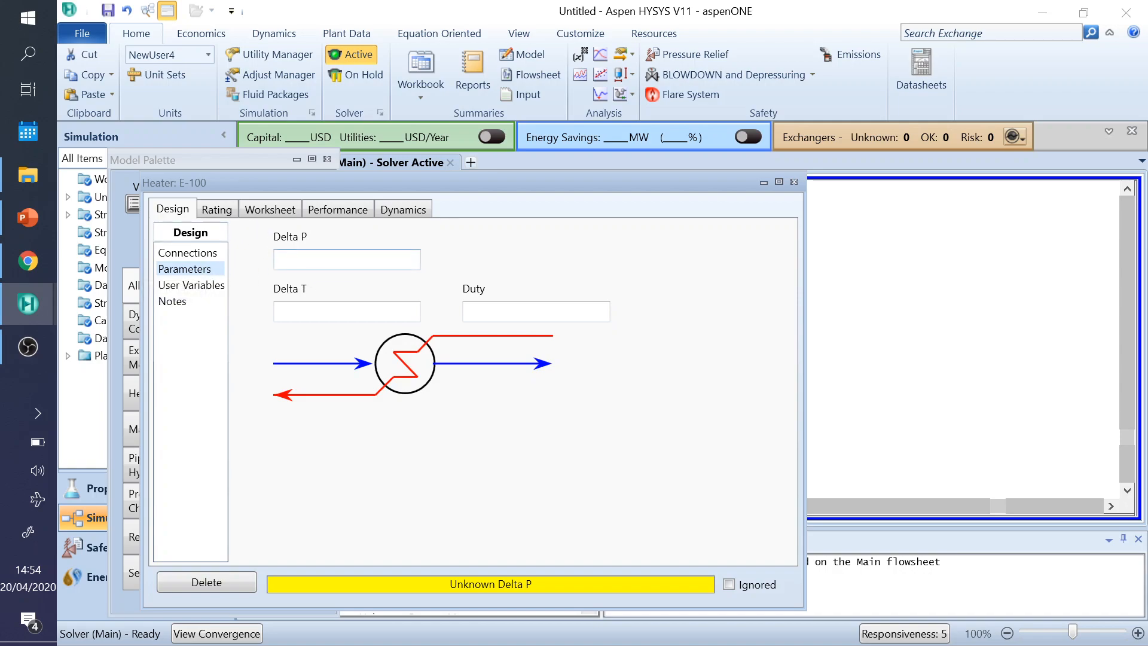
pyautogui.click(347, 259)
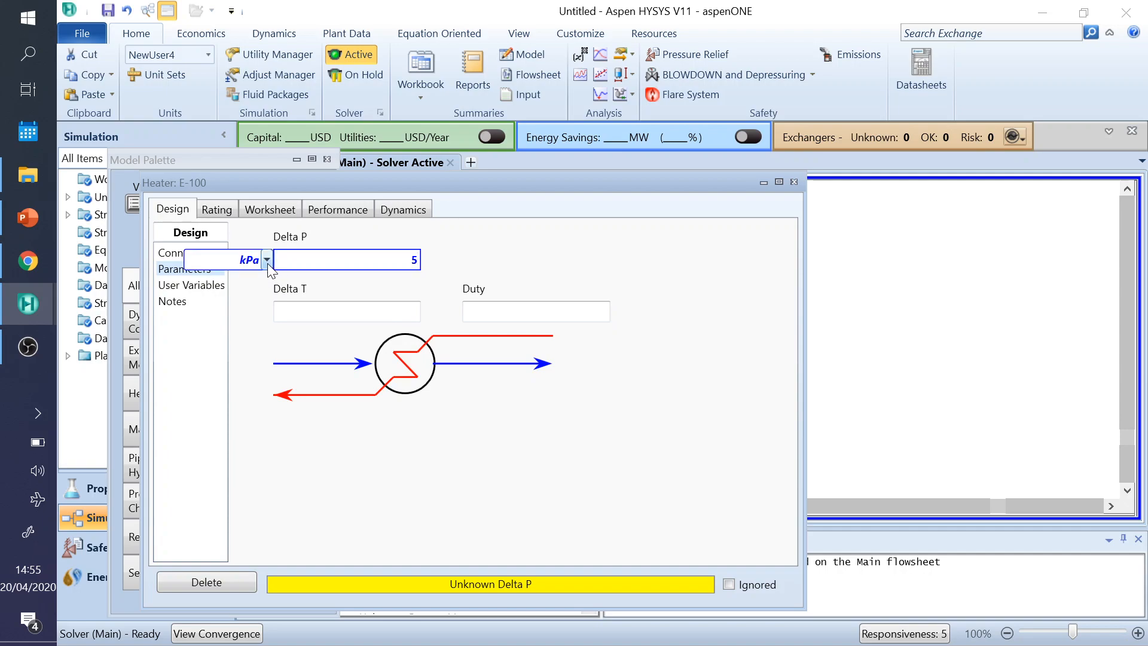
pyautogui.click(31, 209)
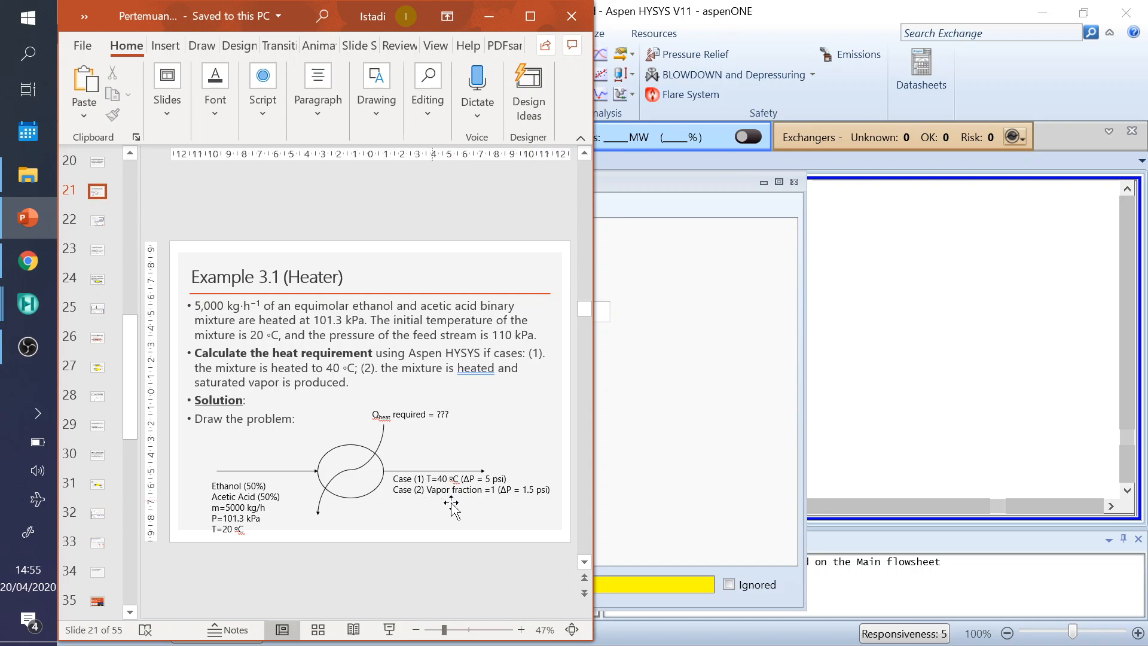
pyautogui.click(675, 343)
pyautogui.write('5')
pyautogui.press('Return')
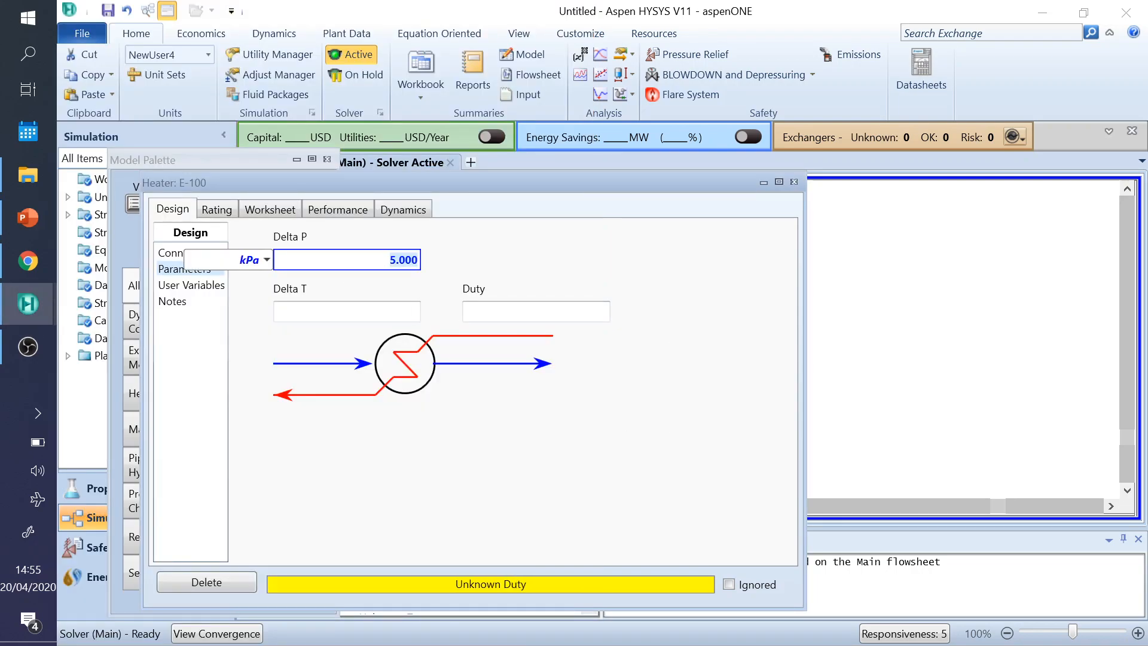
pyautogui.write('55')
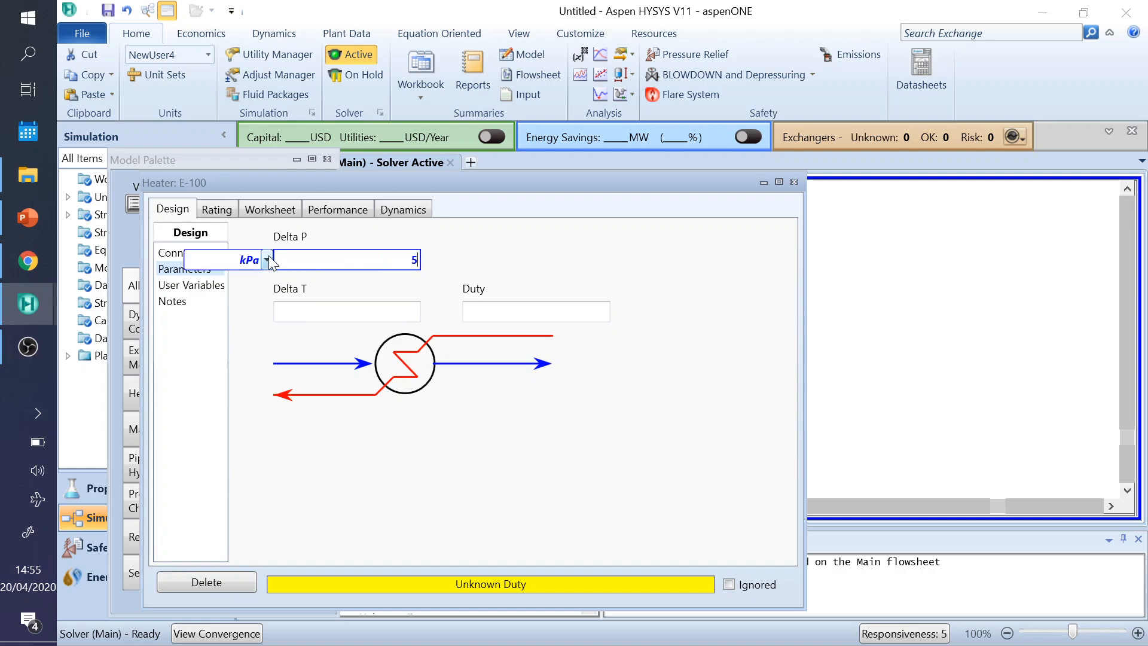
pyautogui.click(267, 260)
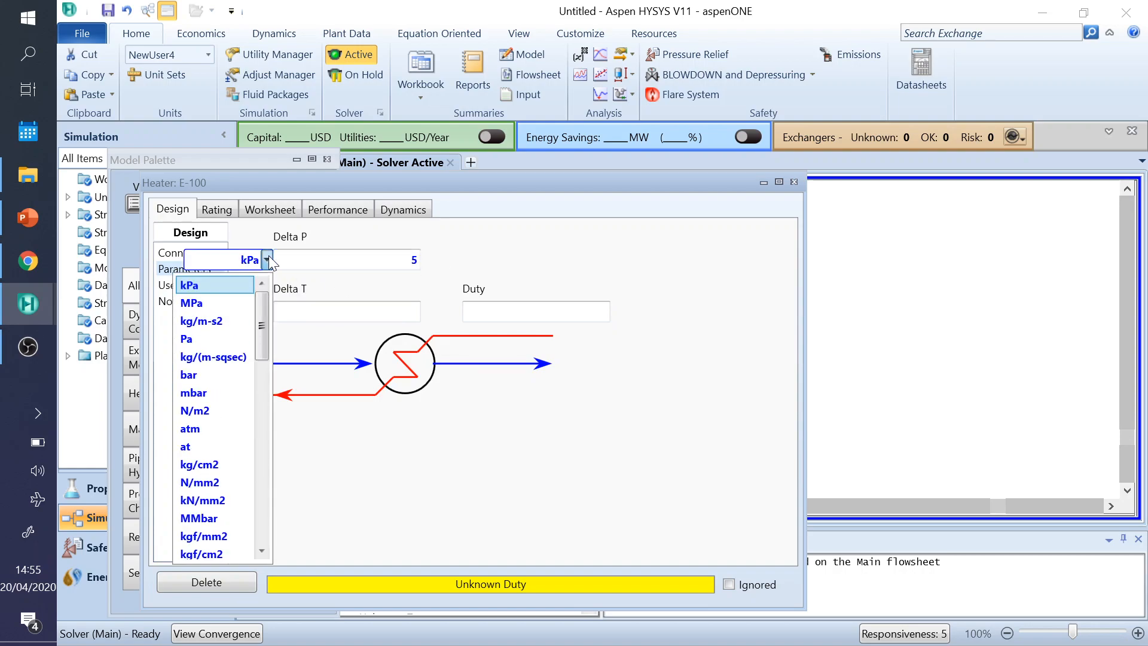
pyautogui.click(258, 475)
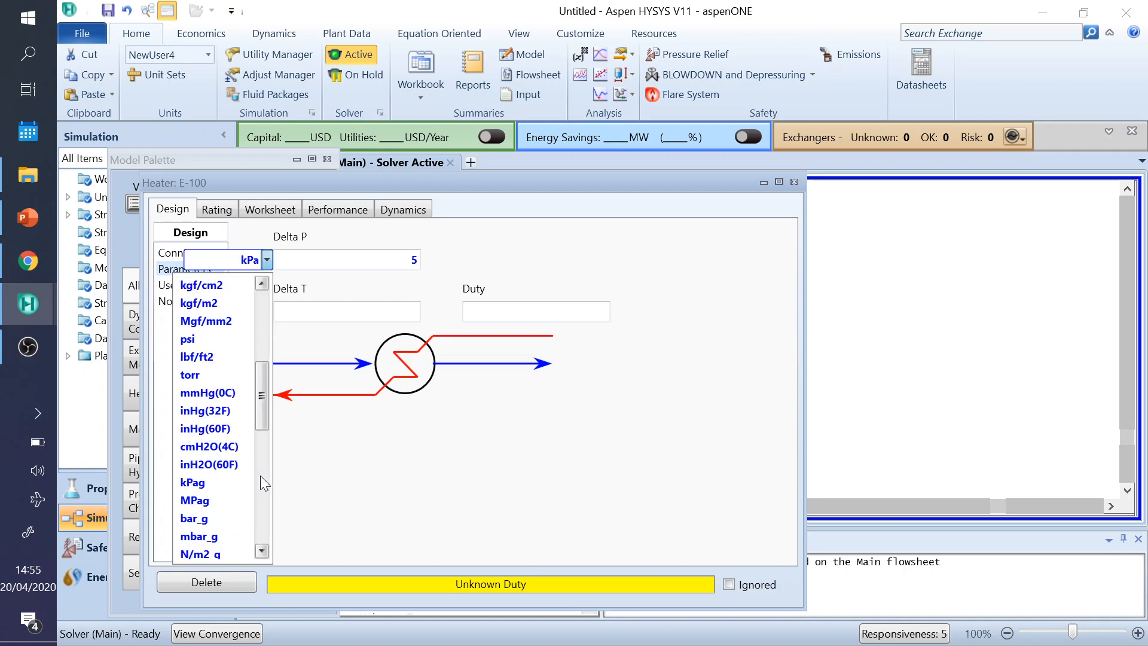
pyautogui.click(192, 339)
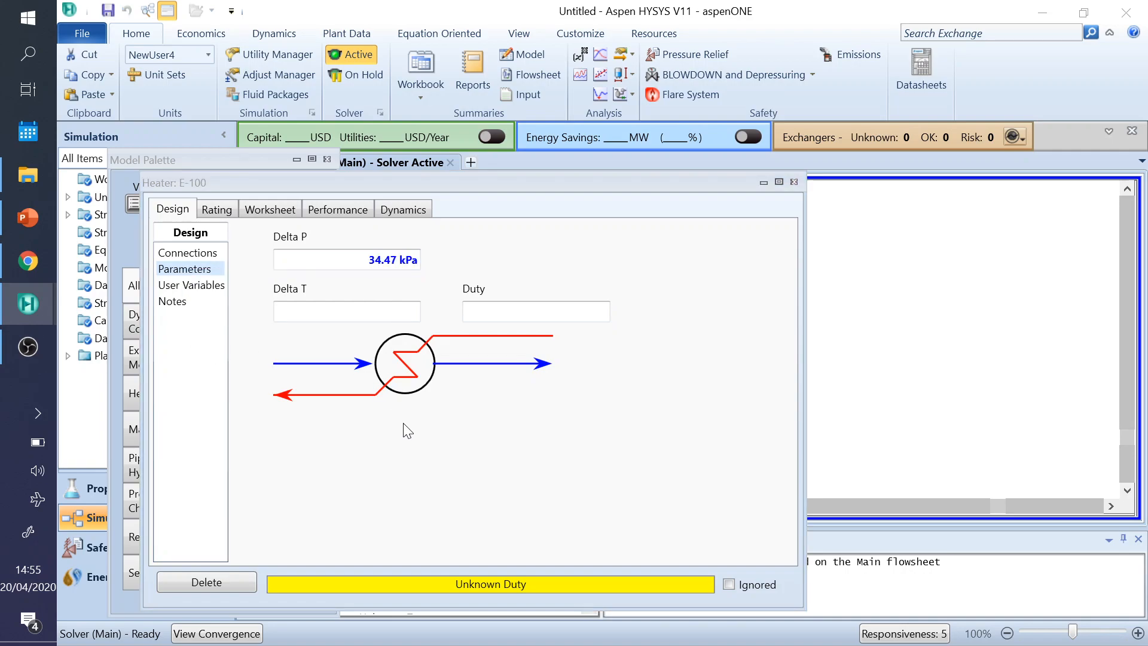
# - Review the heater's connections and worksheet conditions, and close the heater window
pyautogui.click(195, 254)
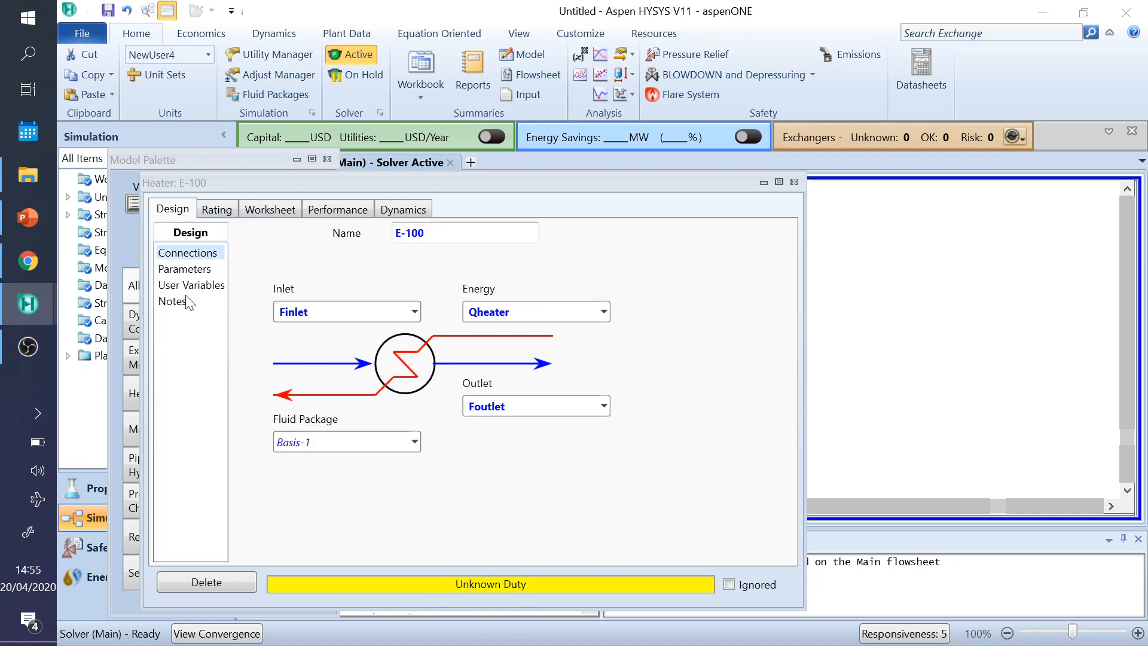
pyautogui.click(260, 209)
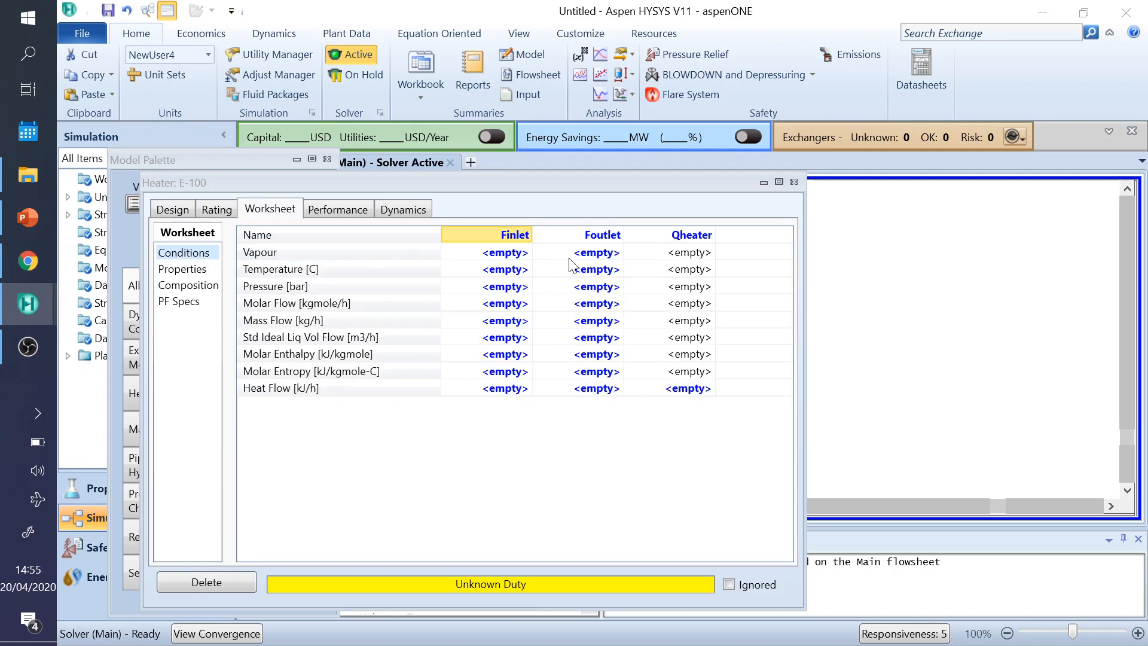
pyautogui.click(178, 209)
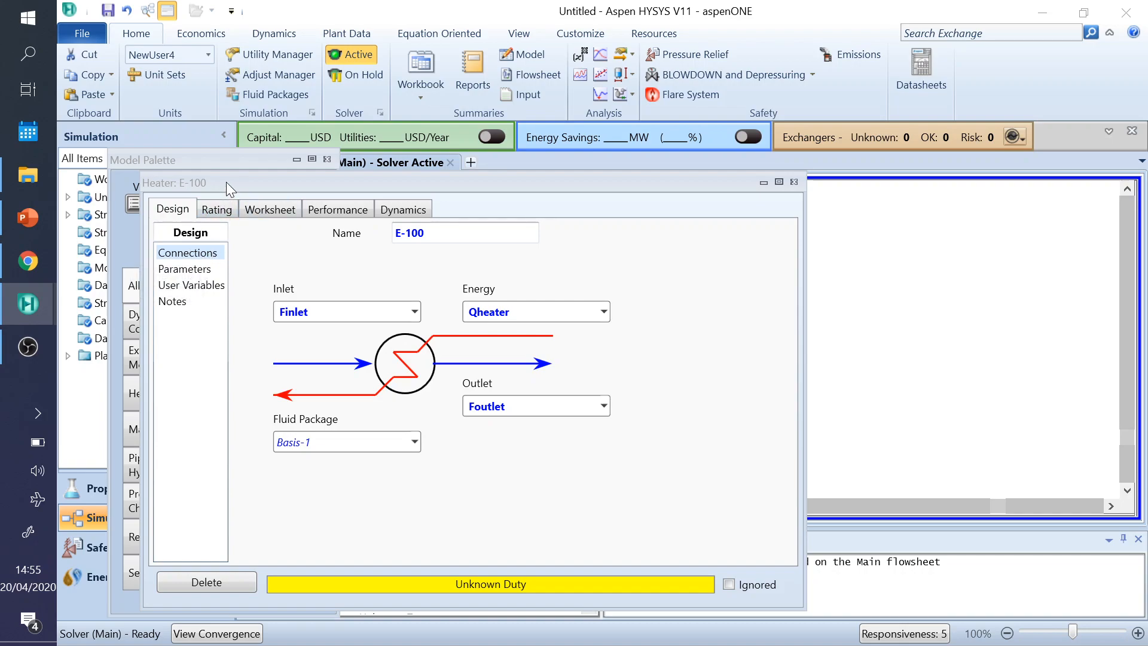
pyautogui.moveTo(226, 181); pyautogui.dragTo(326, 181)
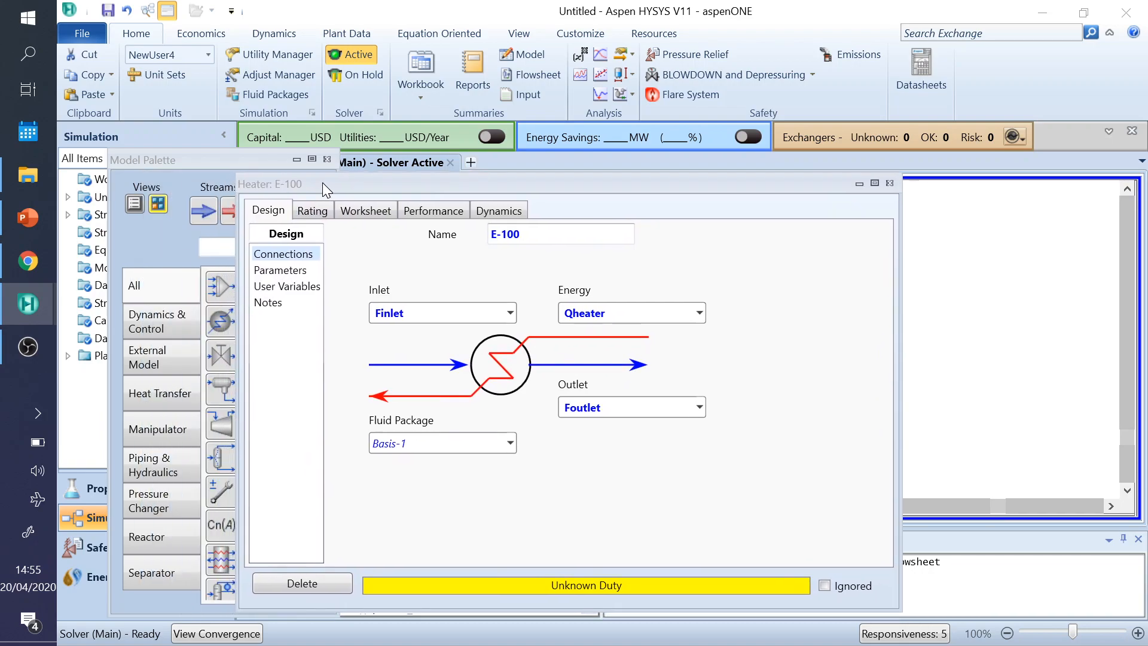
pyautogui.click(892, 182)
# - Rearrange the flowsheet so Finlet, Qheater and Foutlet are spaced clearly around the heater
pyautogui.moveTo(476, 321); pyautogui.dragTo(427, 322)
pyautogui.moveTo(643, 268); pyautogui.dragTo(618, 243)
pyautogui.moveTo(656, 305); pyautogui.dragTo(713, 305)
pyautogui.click(697, 371)
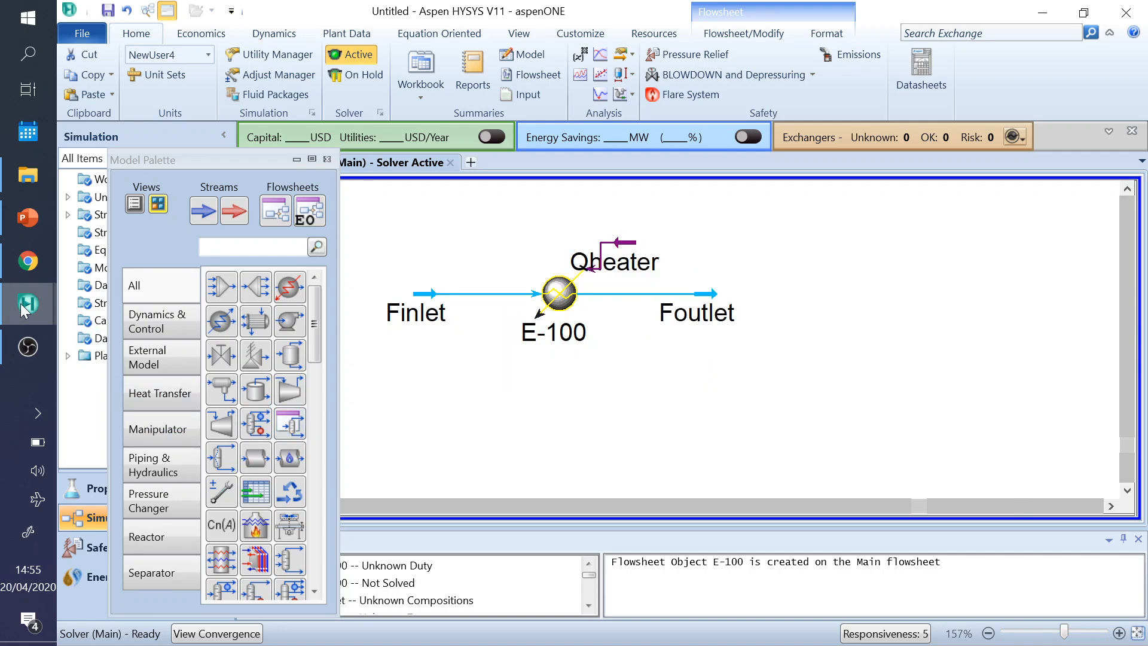
# - Check the feed data on the PowerPoint slide and open the composition page of the Finlet stream
pyautogui.click(24, 220)
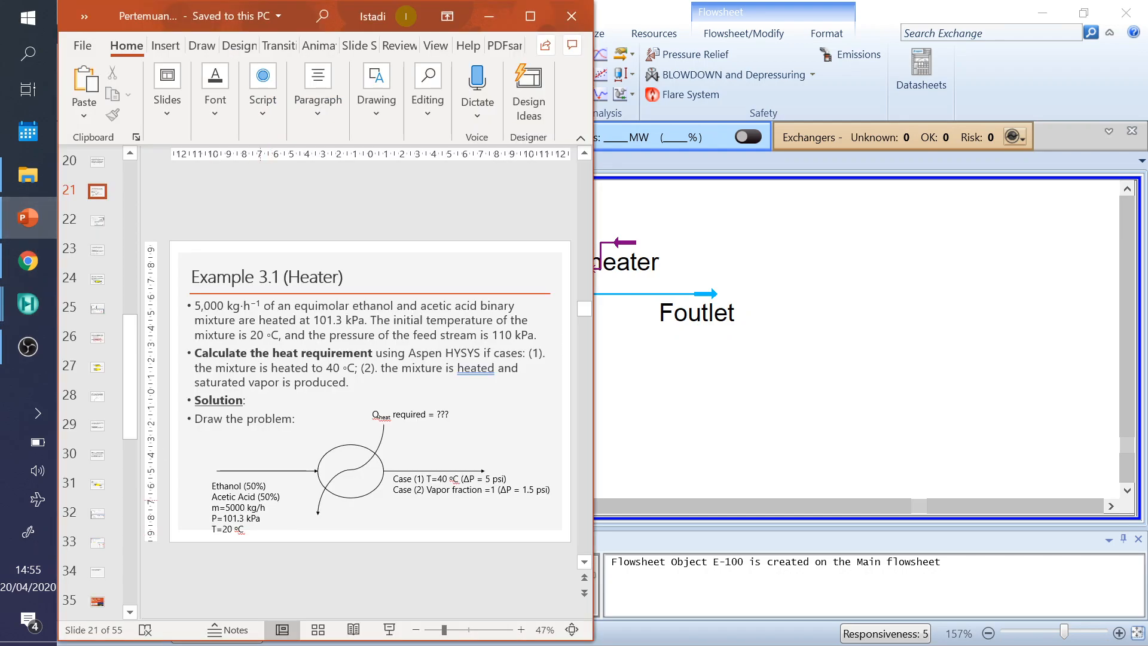
pyautogui.click(684, 335)
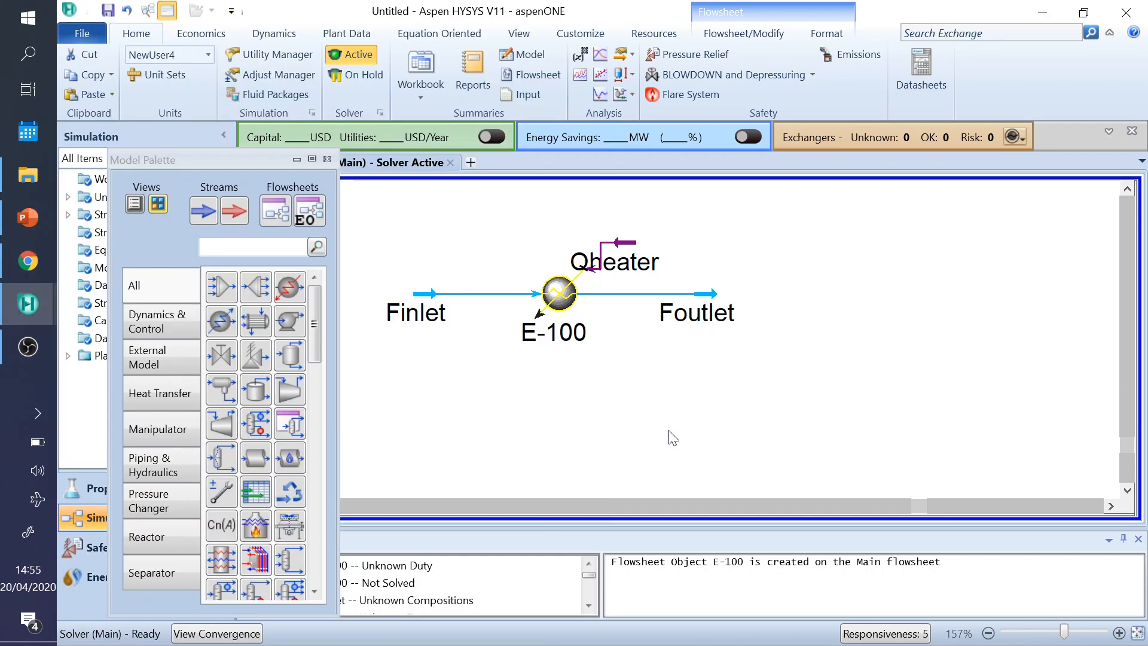
pyautogui.doubleClick(422, 296)
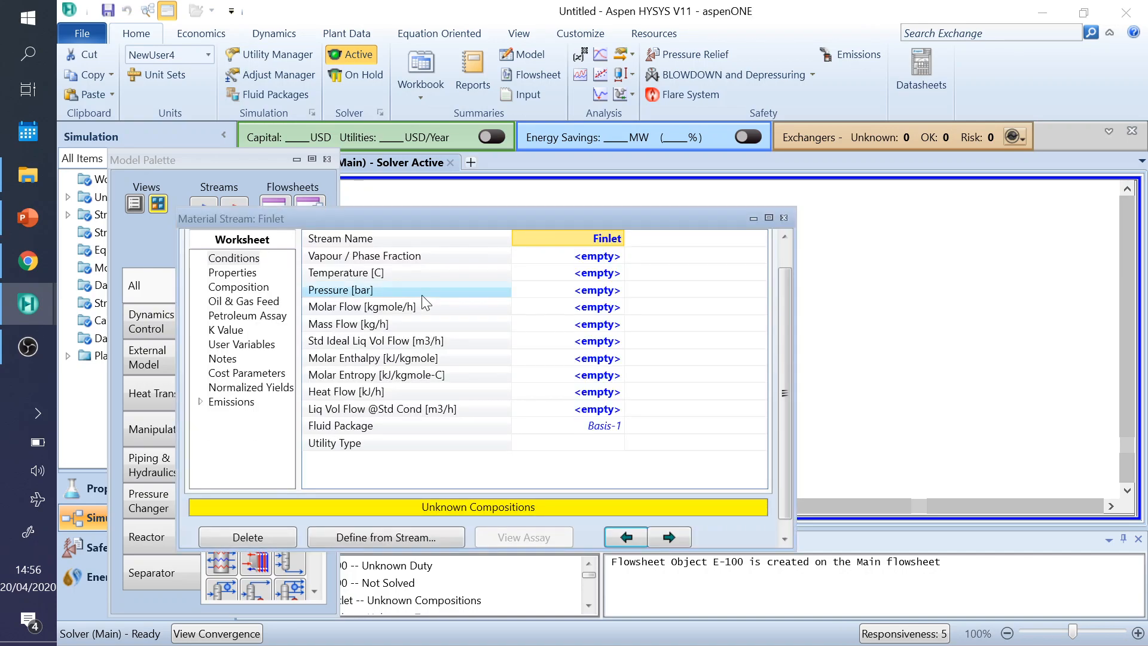
pyautogui.moveTo(520, 219); pyautogui.dragTo(599, 161)
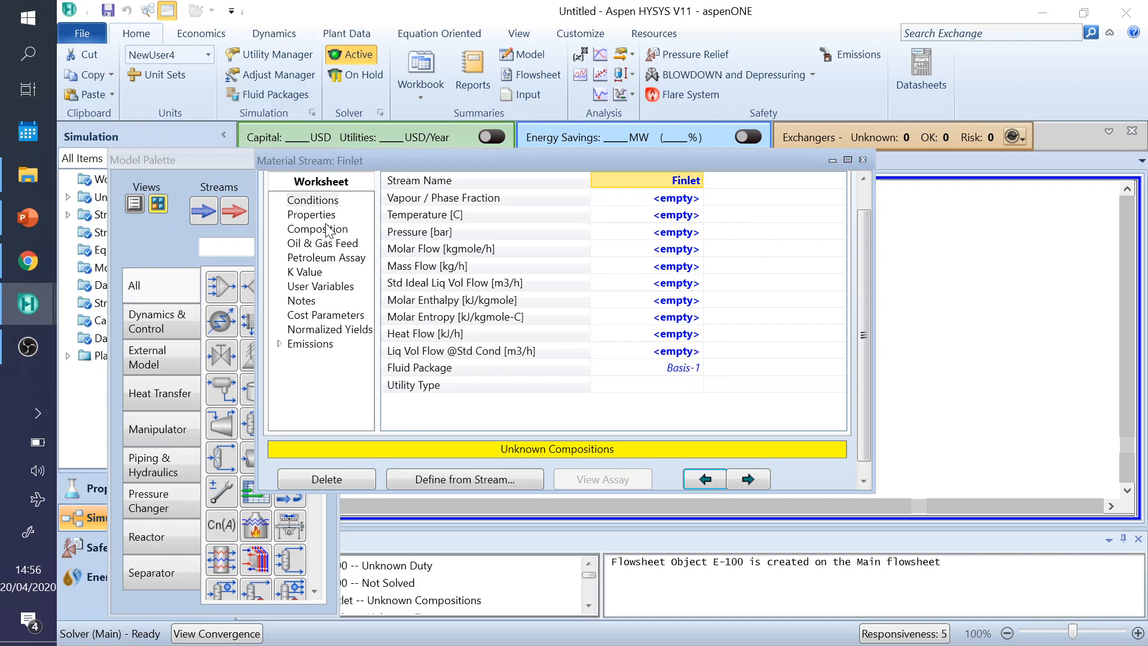
pyautogui.click(315, 231)
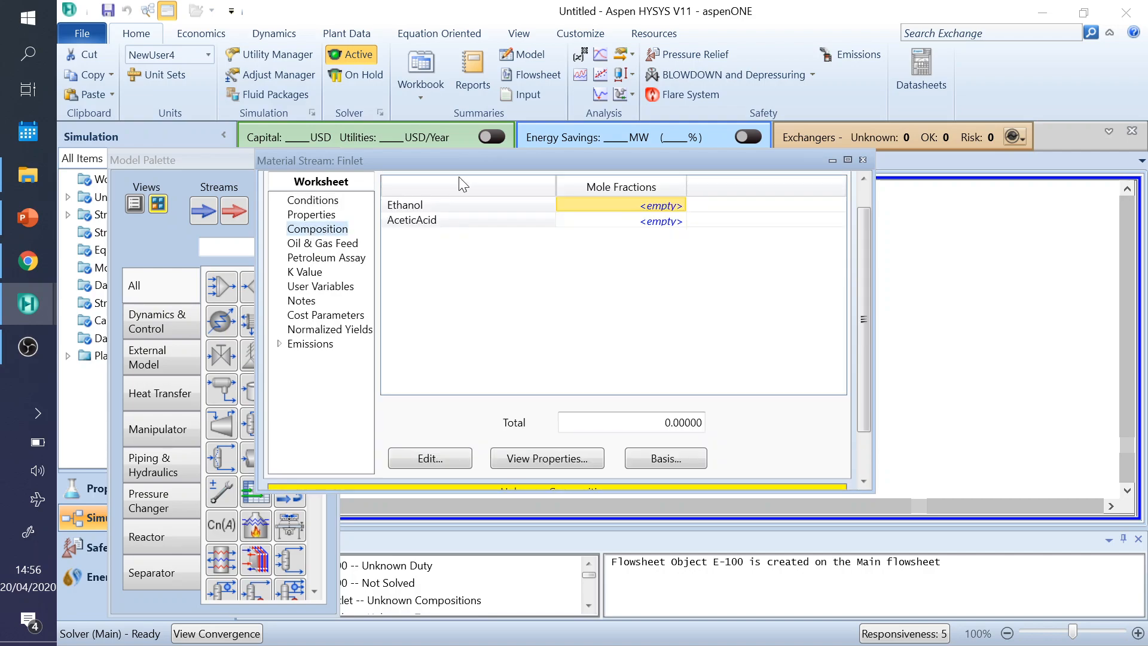
pyautogui.moveTo(455, 159); pyautogui.dragTo(566, 174)
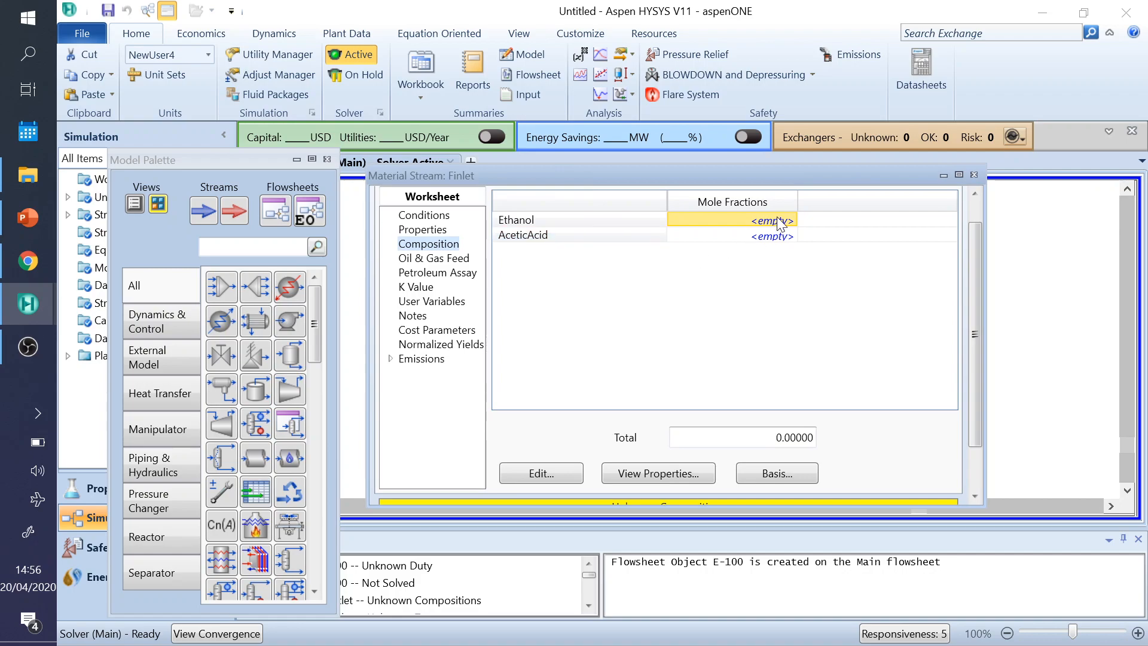
# - Review Finlet's compositional basis options against the example on the PowerPoint slide, keeping mole fractions
pyautogui.click(768, 474)
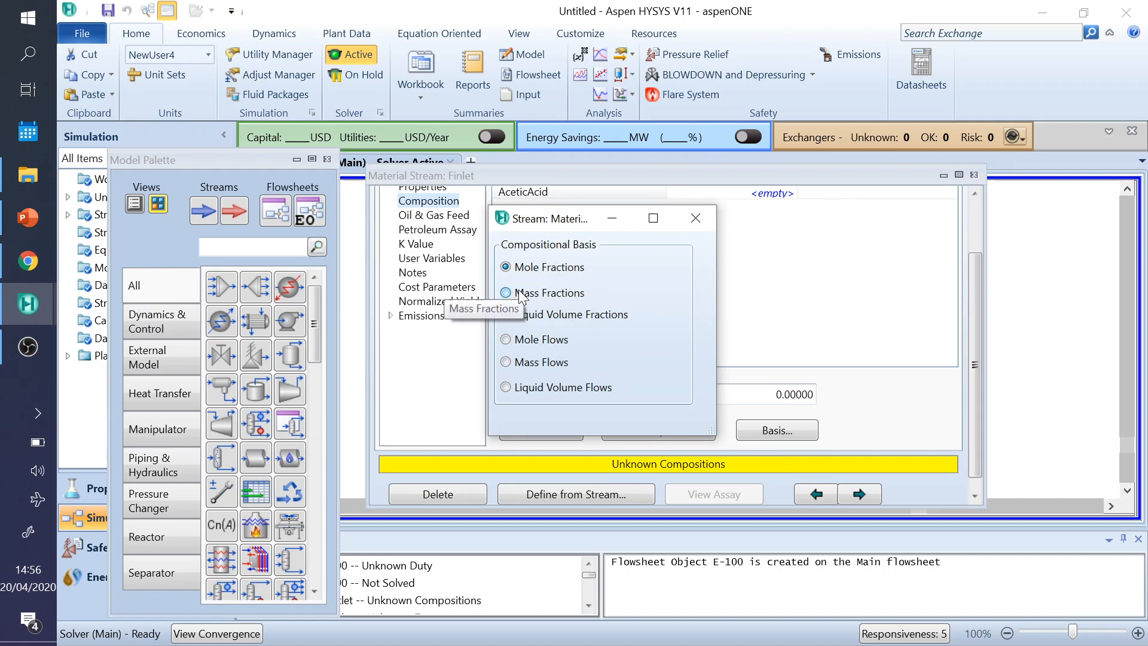
pyautogui.click(26, 220)
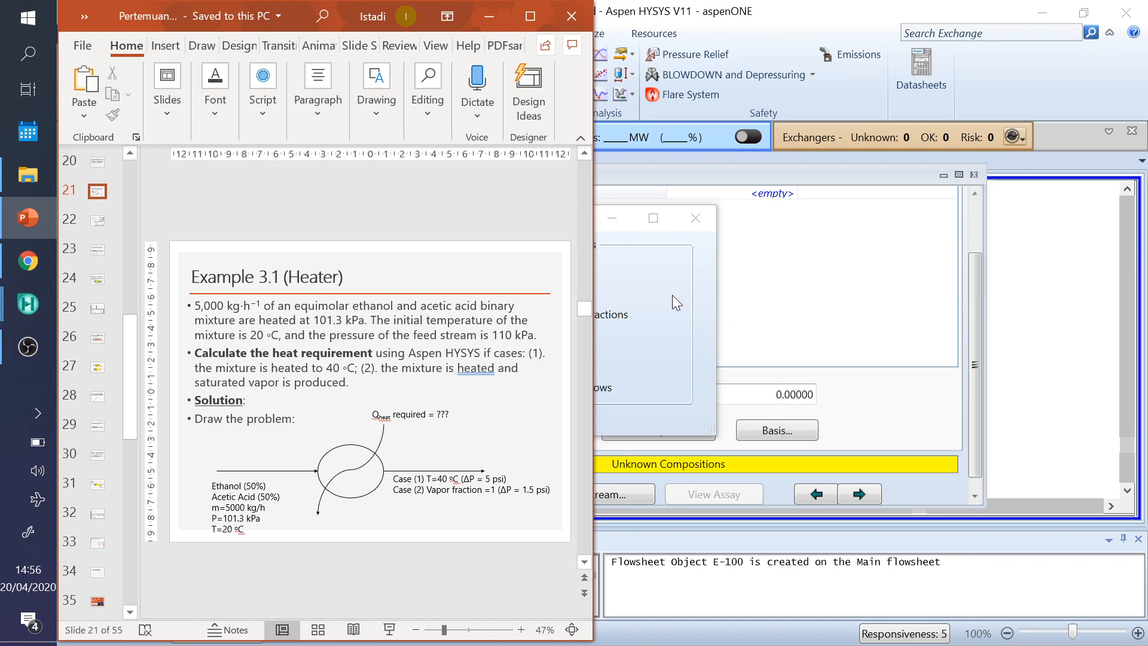
pyautogui.click(669, 276)
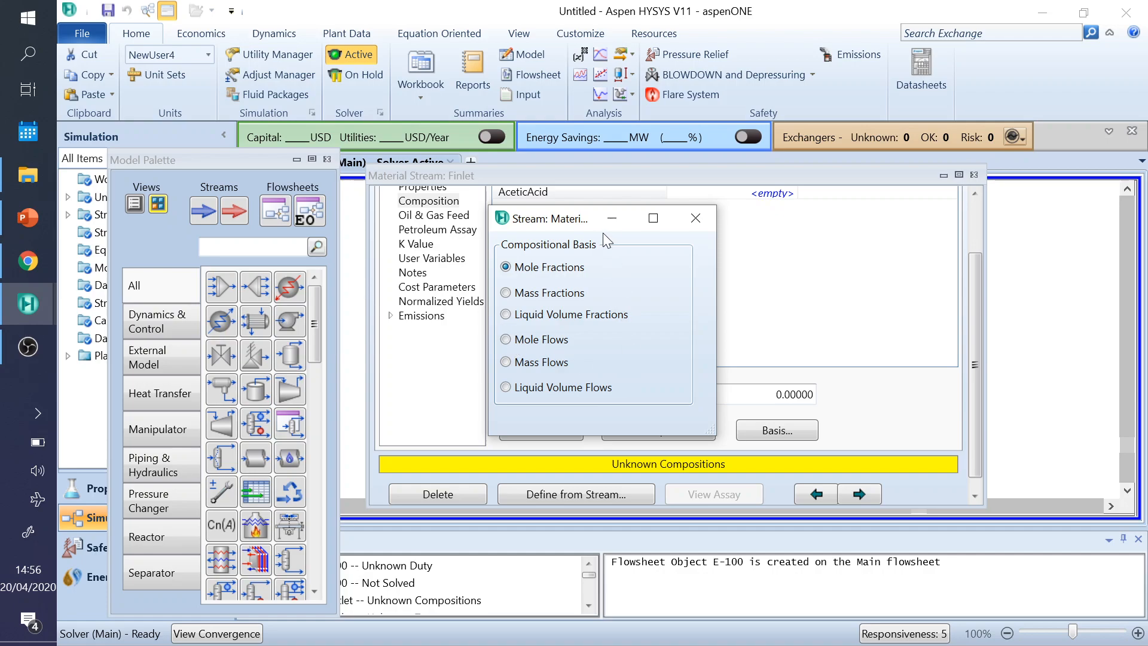
pyautogui.click(695, 218)
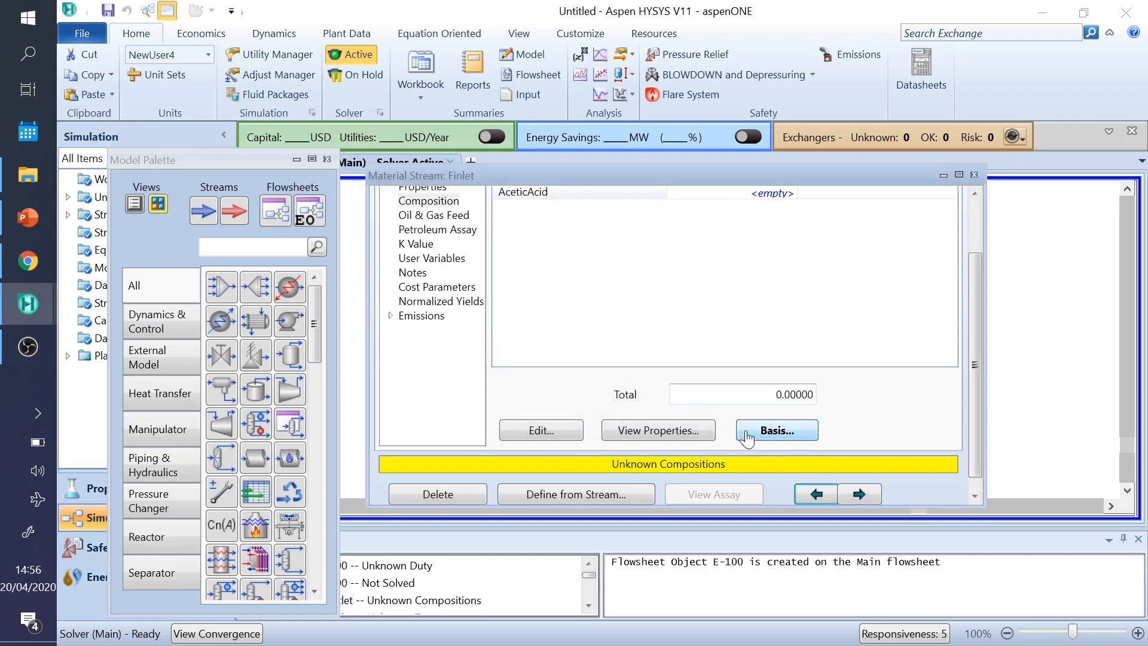
# - Try to set Finlet's composition to mole fractions of 0.5 for ethanol and 0.5 for acetic acid
pyautogui.click(541, 430)
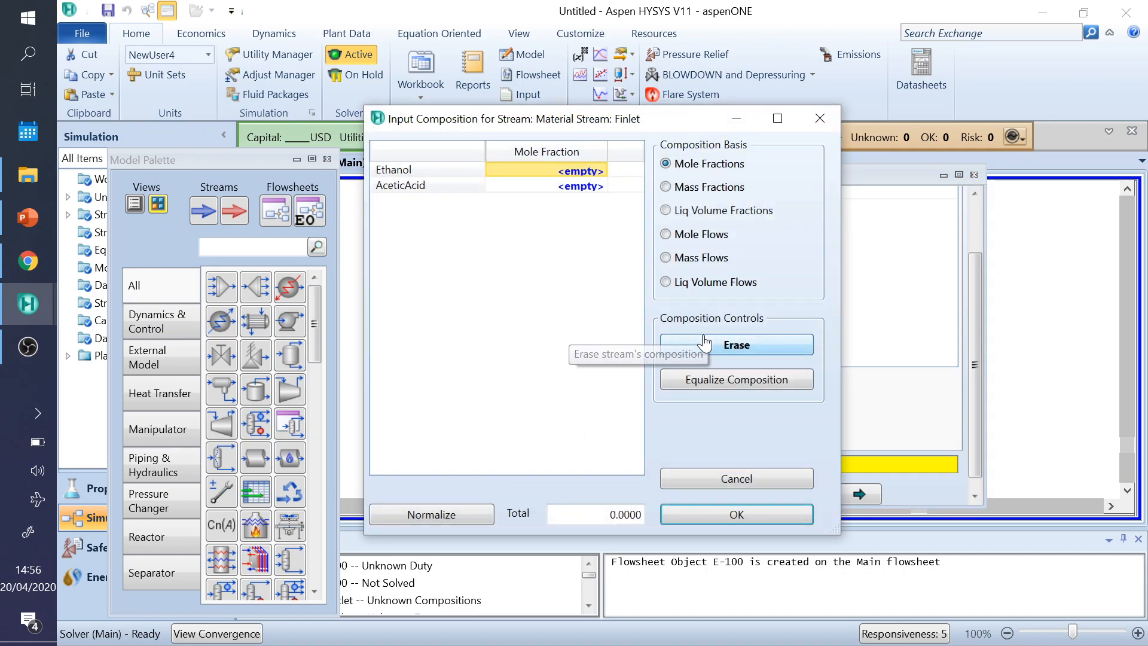
pyautogui.click(573, 171)
pyautogui.write('0.5')
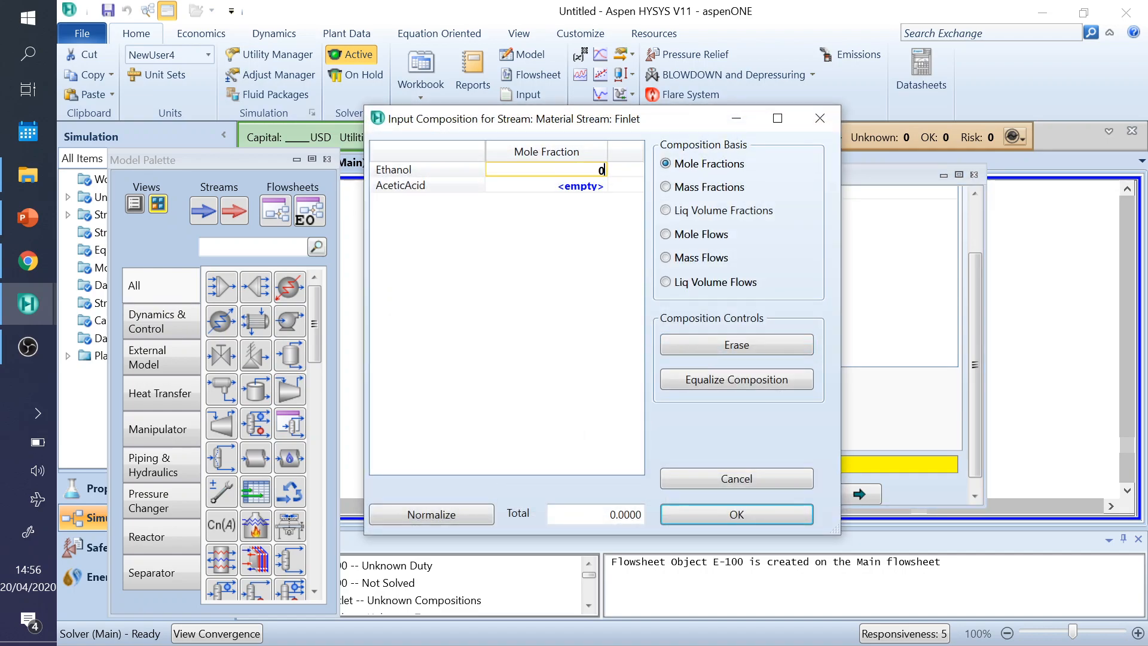
pyautogui.click(590, 190)
pyautogui.write('0.')
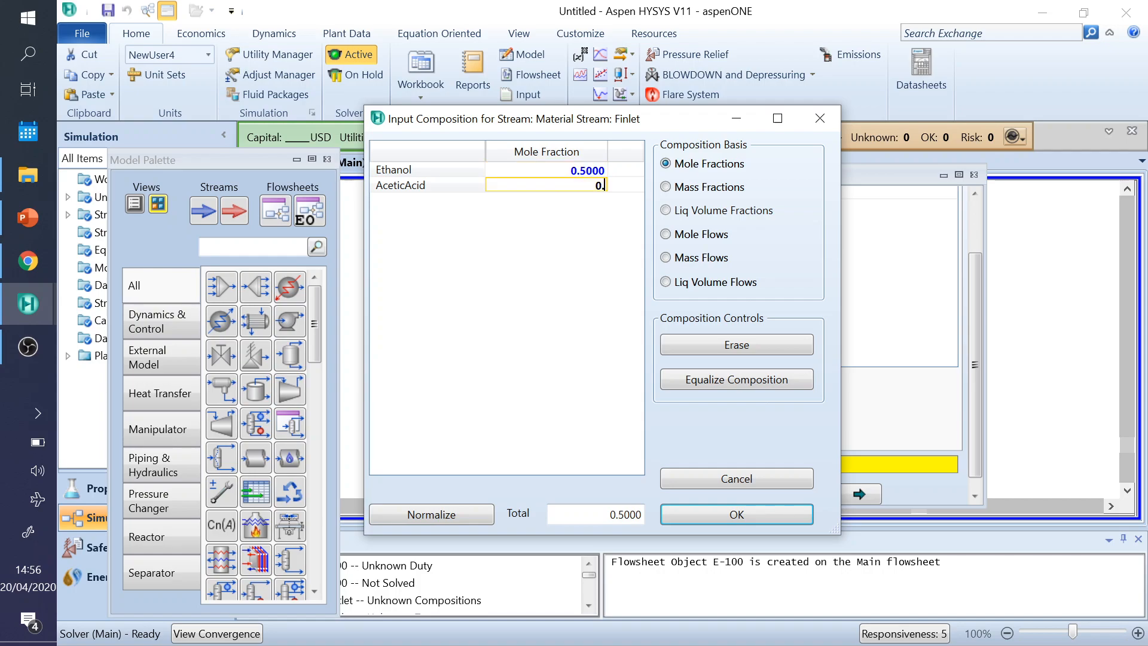
pyautogui.write('5')
pyautogui.click(718, 514)
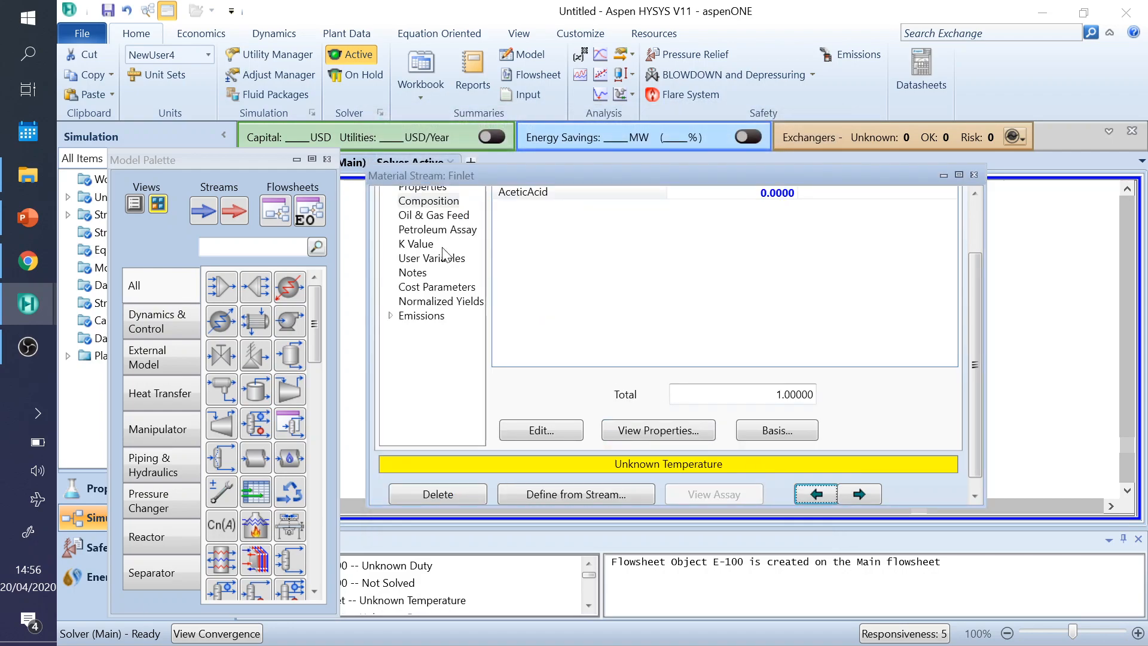
# - Set Finlet's mass flow to 5000 kg/h in its conditions, checking the value on the PowerPoint slide
pyautogui.click(475, 387)
pyautogui.scroll(3, 932, 242)
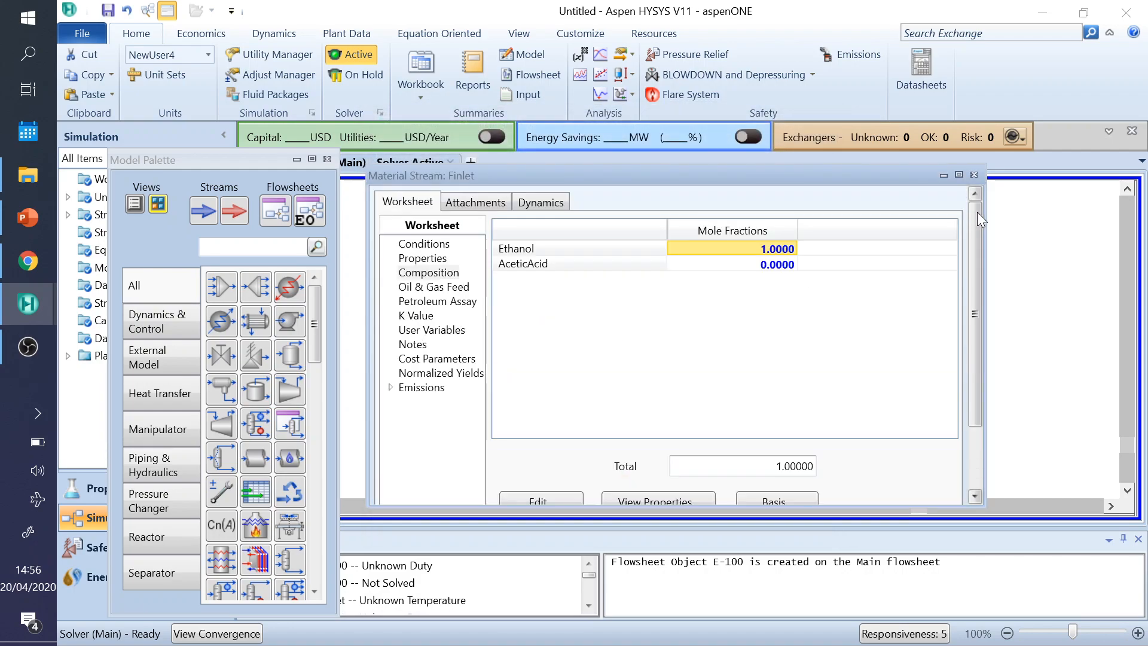
pyautogui.click(423, 245)
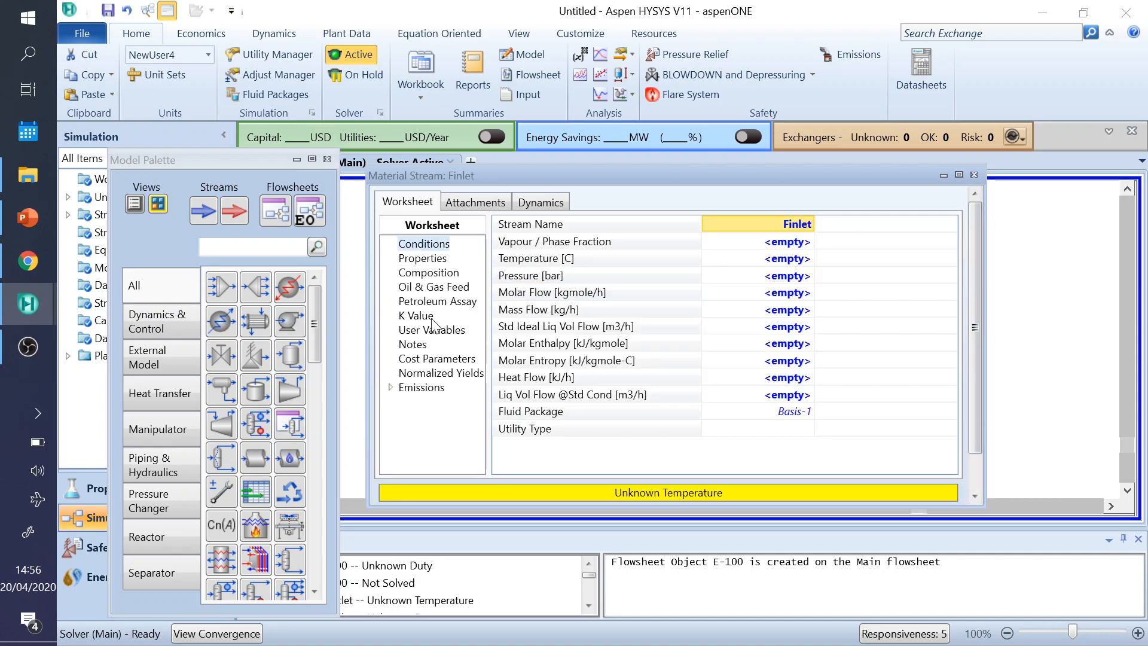
pyautogui.click(28, 220)
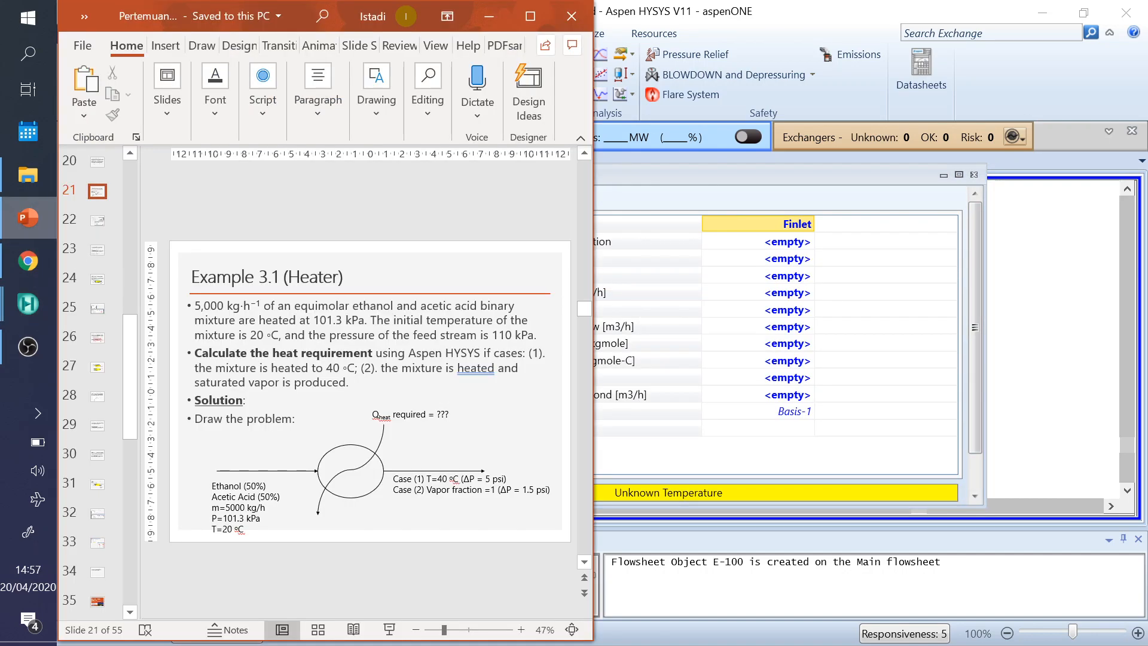
pyautogui.click(889, 387)
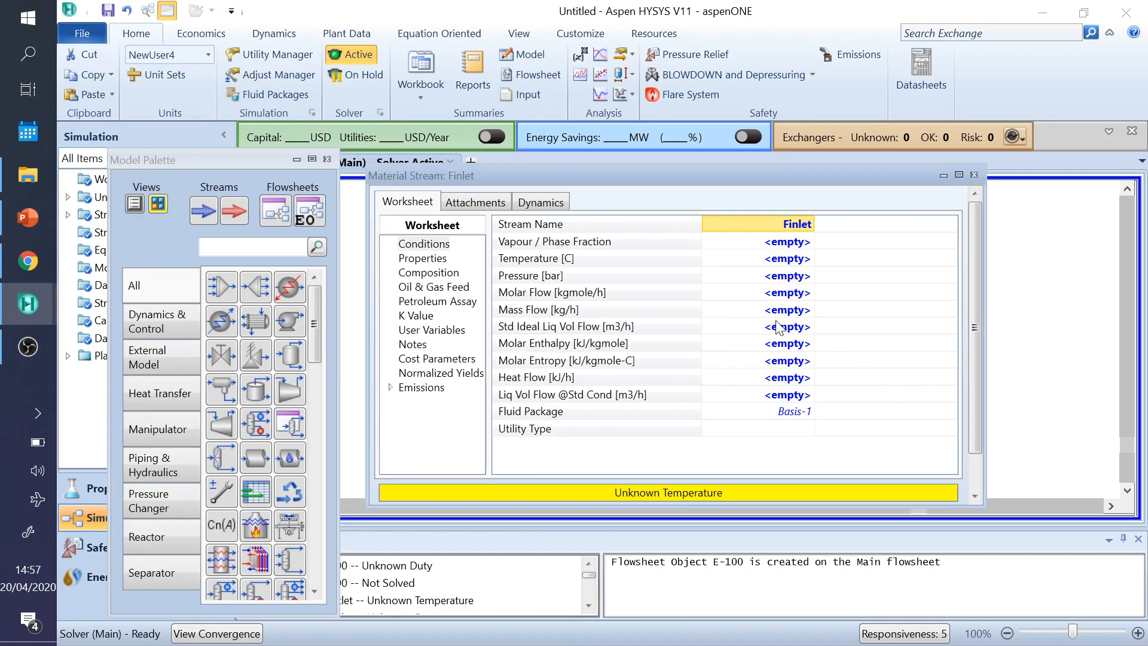
pyautogui.click(795, 313)
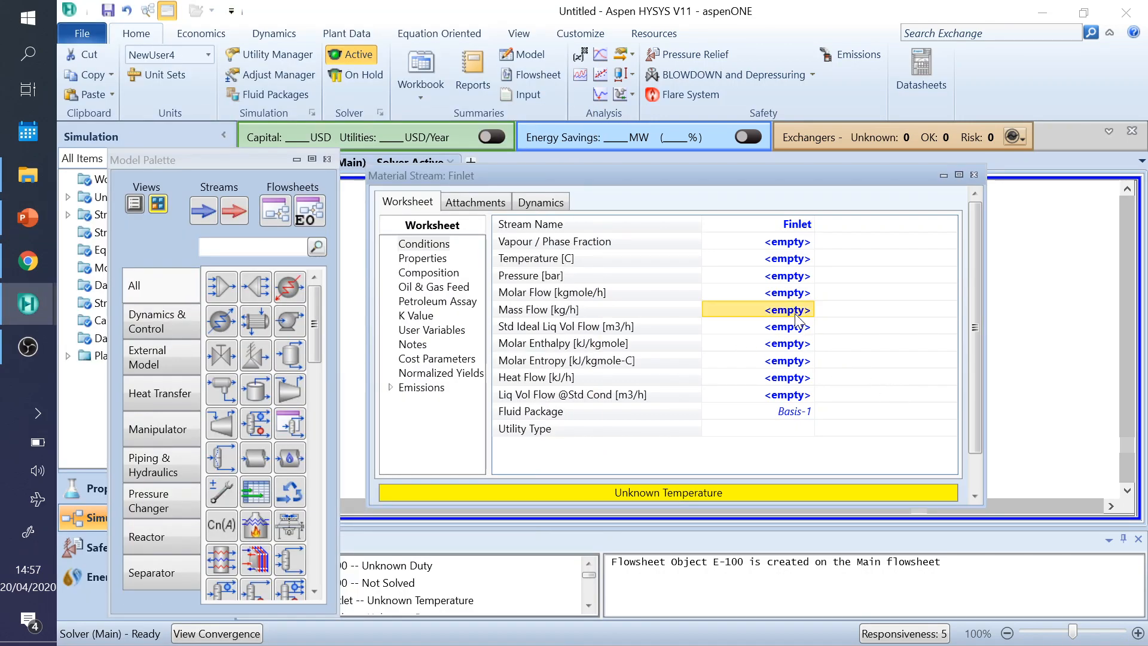
pyautogui.write('5000')
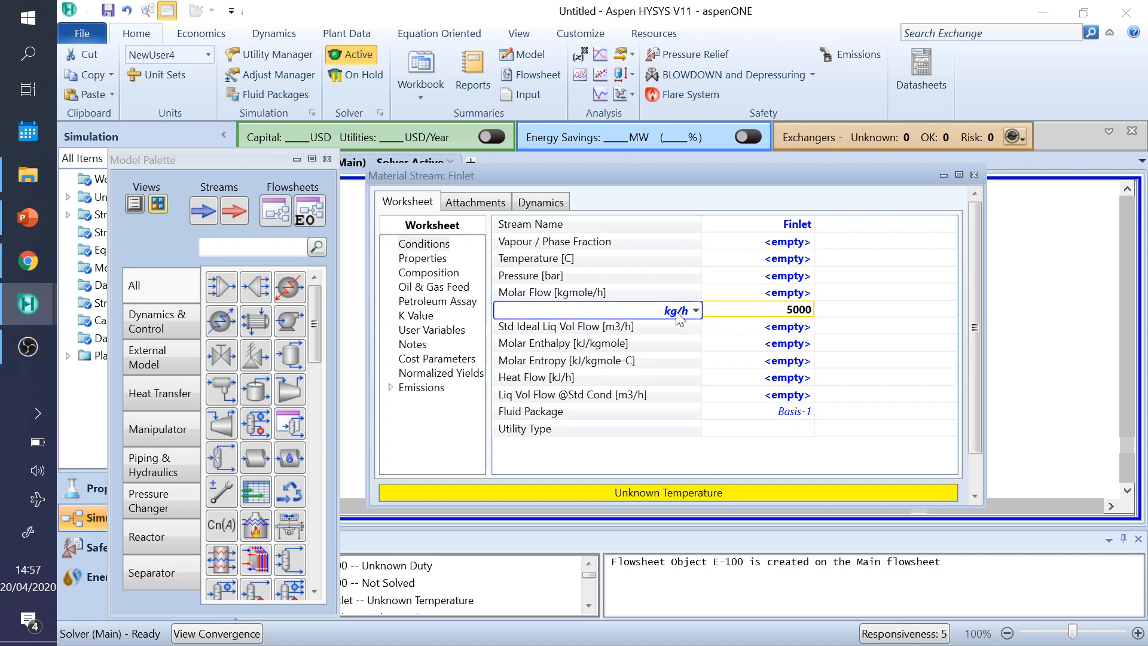
pyautogui.press('Return')
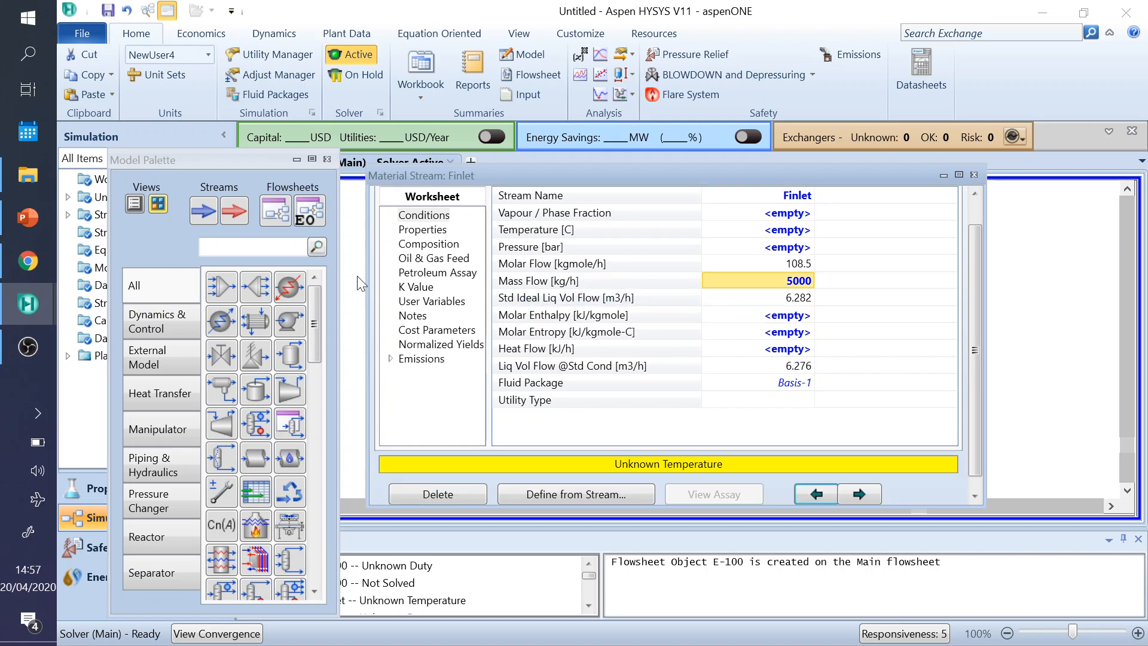
# - Check the feed pressure on the PowerPoint slide and set Finlet's pressure to 101.3 kPa in HYSYS
pyautogui.click(28, 218)
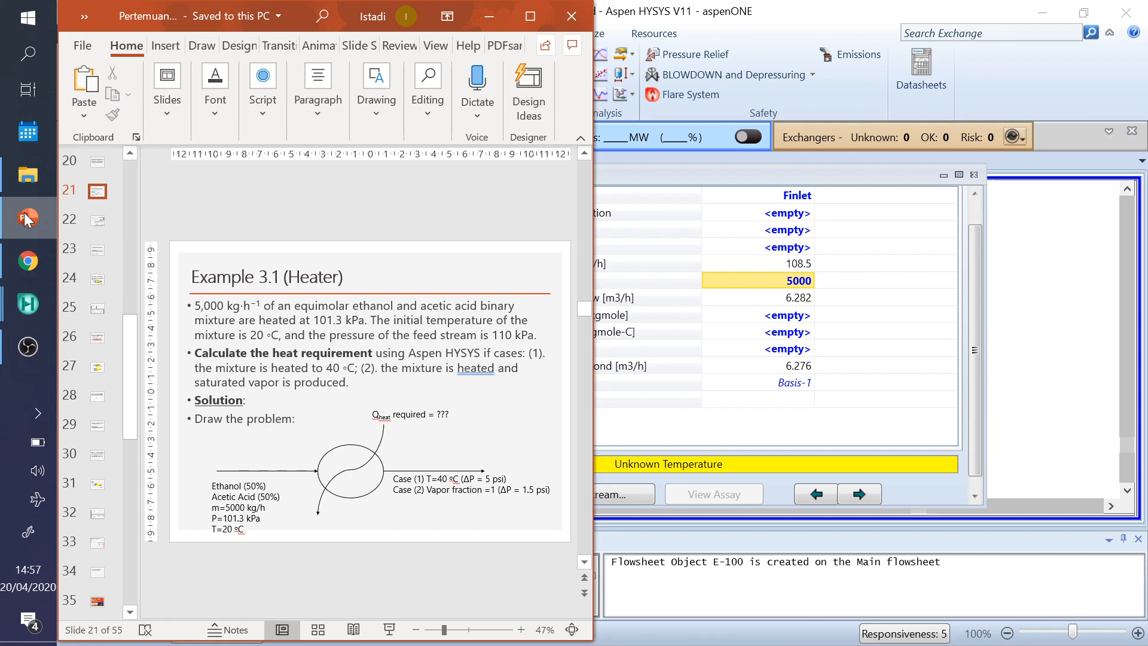
pyautogui.click(28, 304)
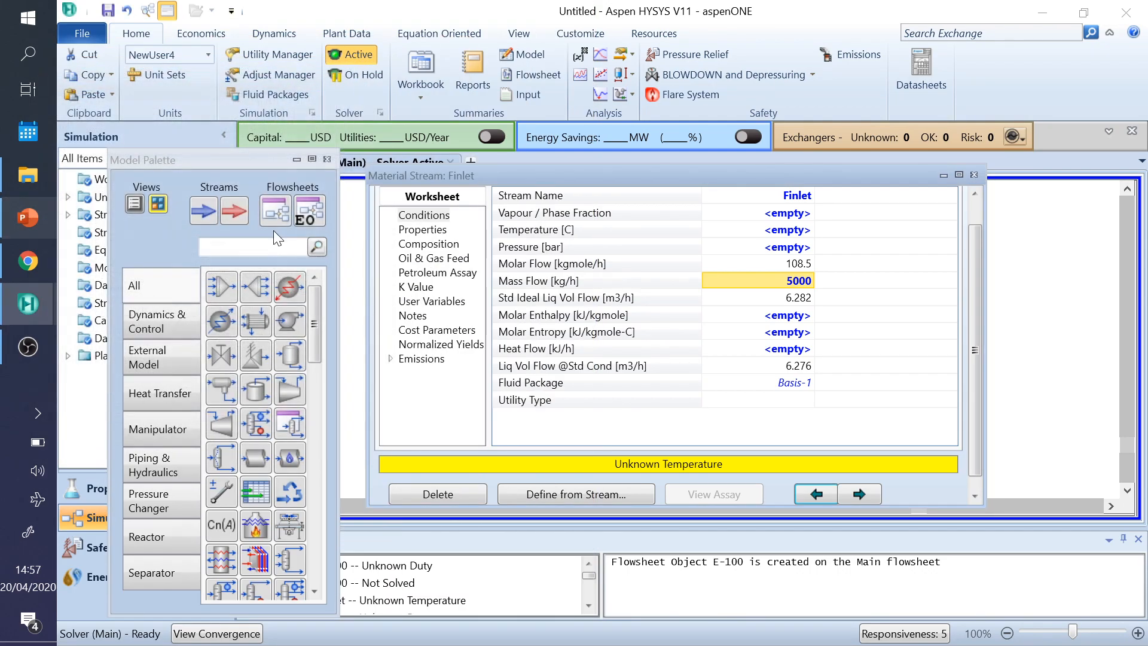
pyautogui.click(788, 248)
pyautogui.write('10')
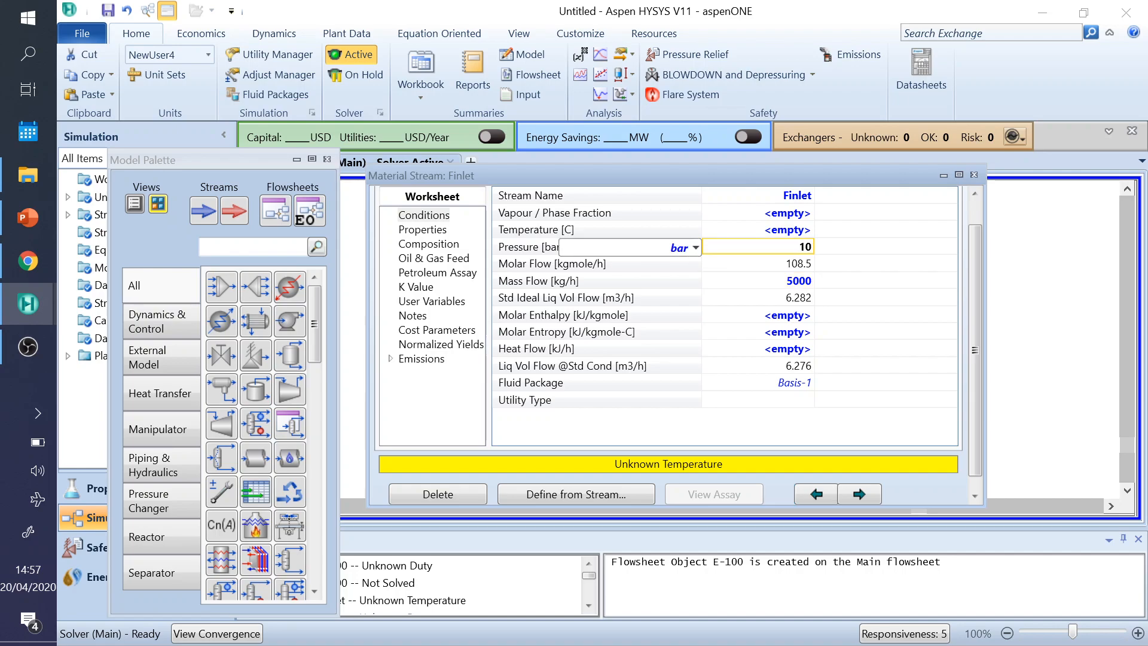
pyautogui.write('1.3')
pyautogui.click(697, 248)
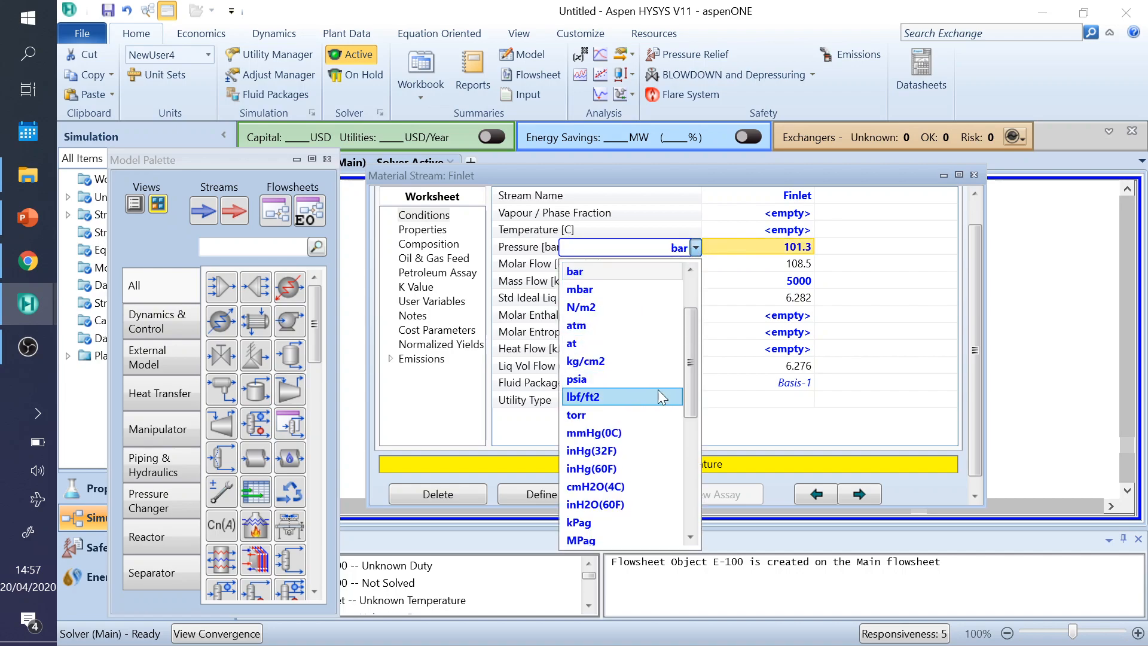
pyautogui.moveTo(687, 306); pyautogui.dragTo(690, 290)
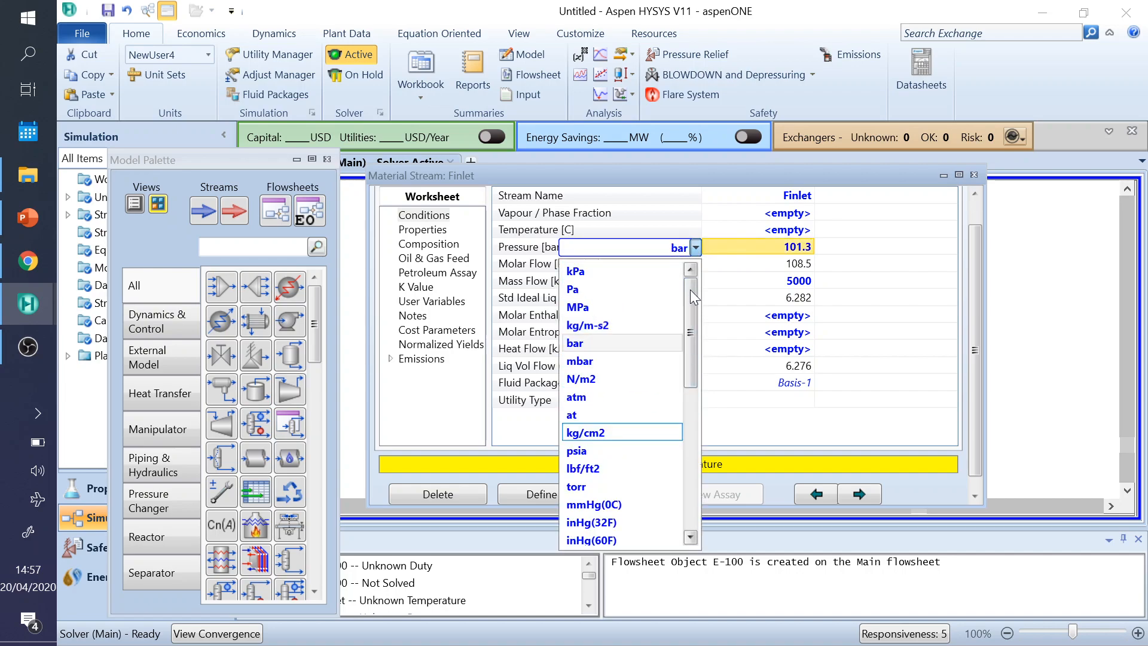
pyautogui.click(623, 270)
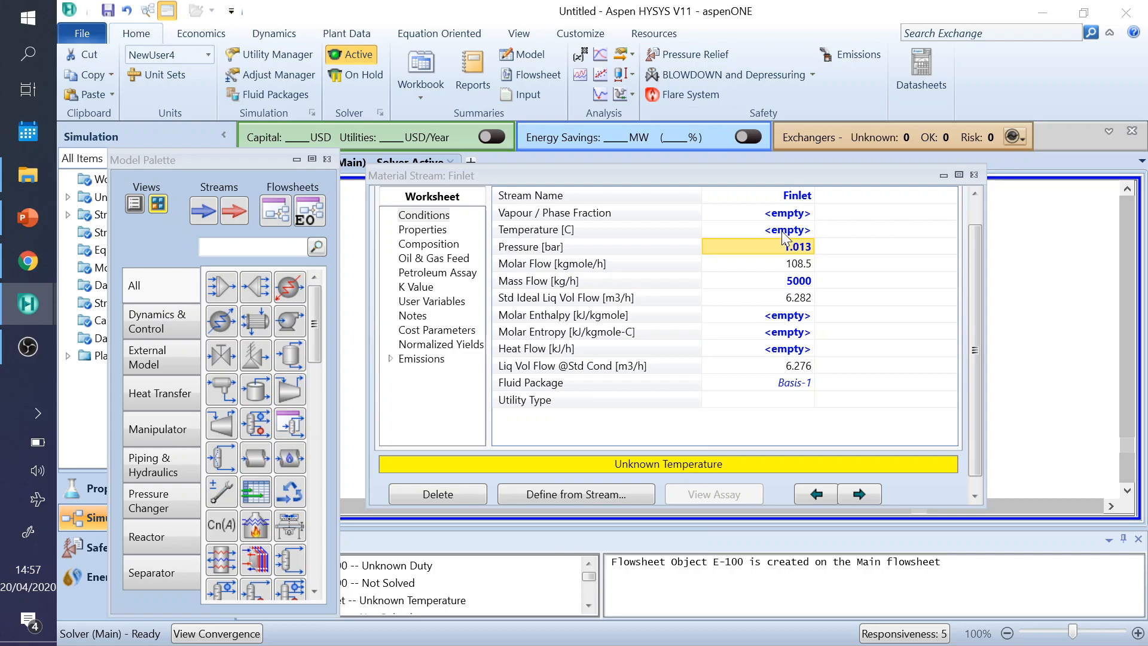
# - Change the pressure unit of the NewUser4 unit set to kPa
pyautogui.click(165, 76)
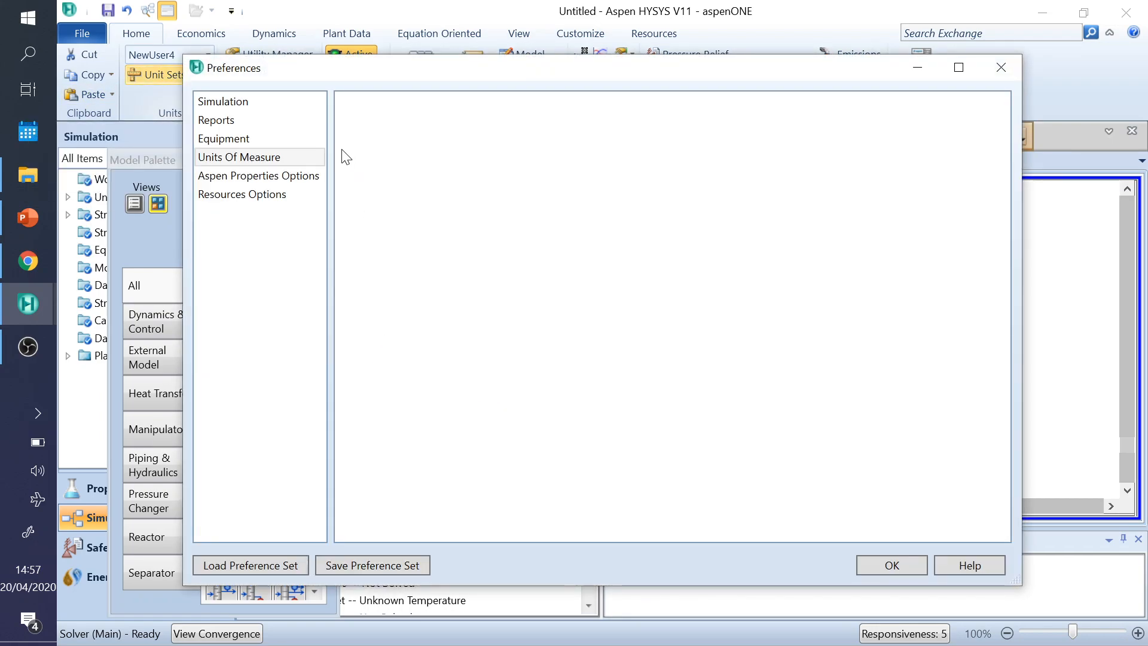
pyautogui.moveTo(566, 102); pyautogui.dragTo(566, 209)
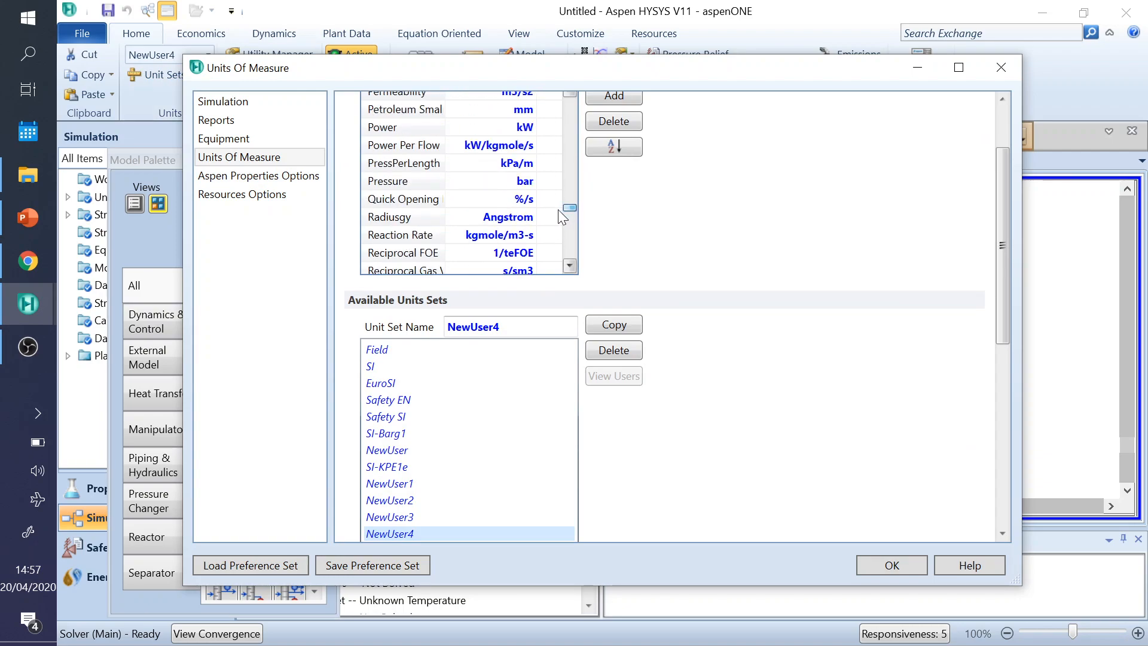
pyautogui.click(530, 181)
pyautogui.scroll(2, 521, 223)
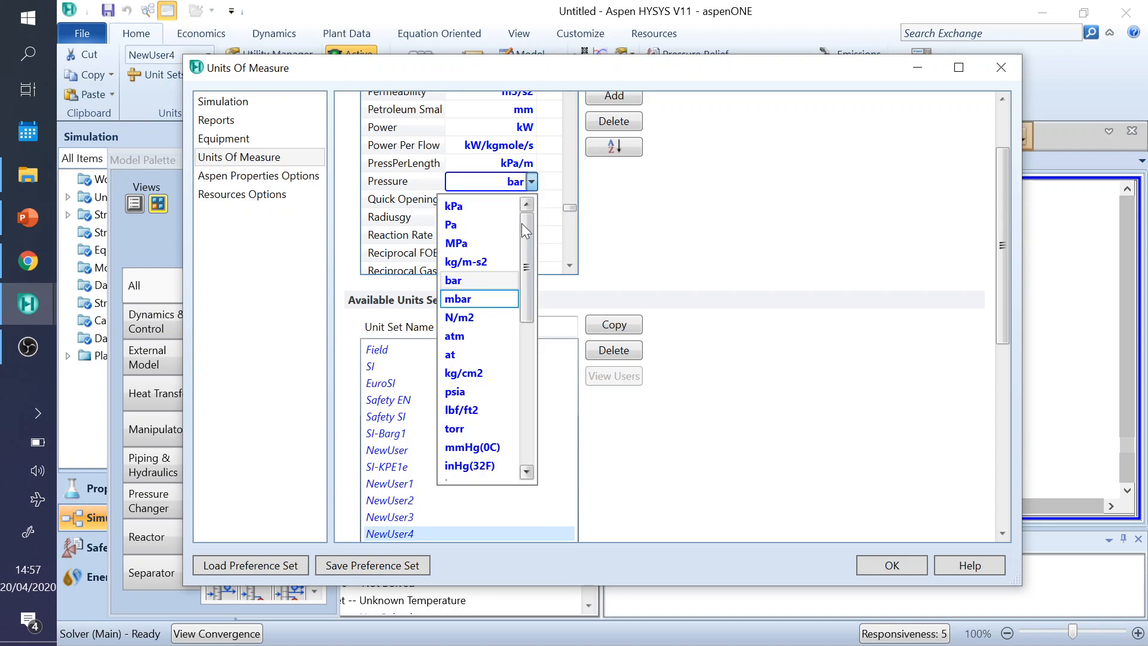
pyautogui.click(475, 210)
pyautogui.click(892, 563)
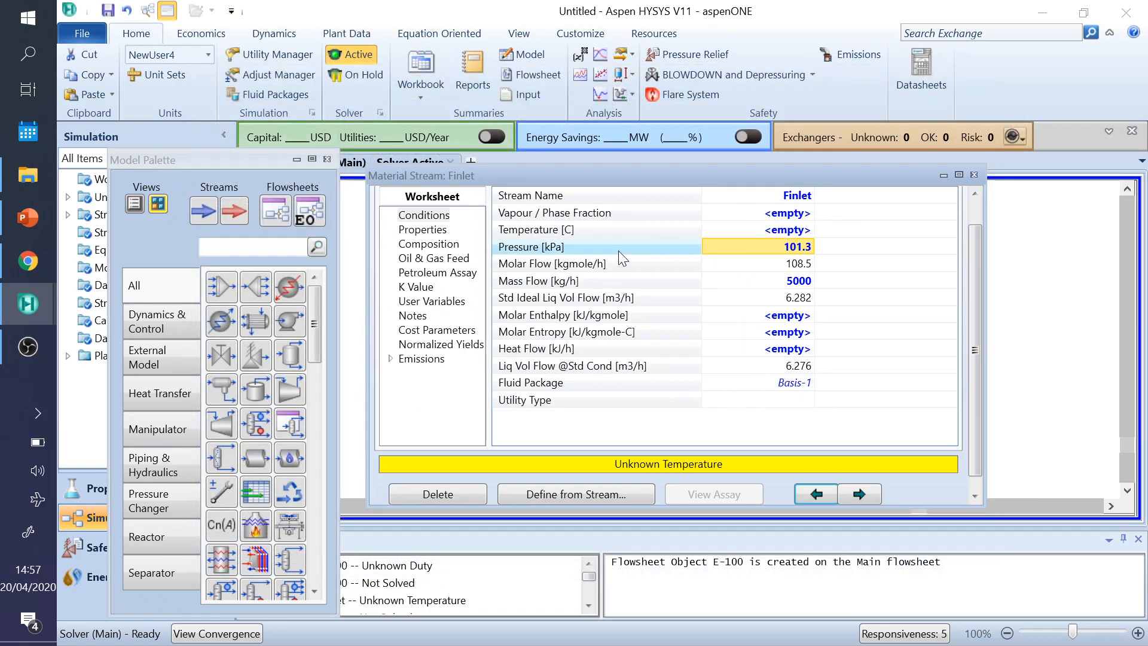
# - Set Finlet's temperature to 20 °C and close the stream's window
pyautogui.click(790, 231)
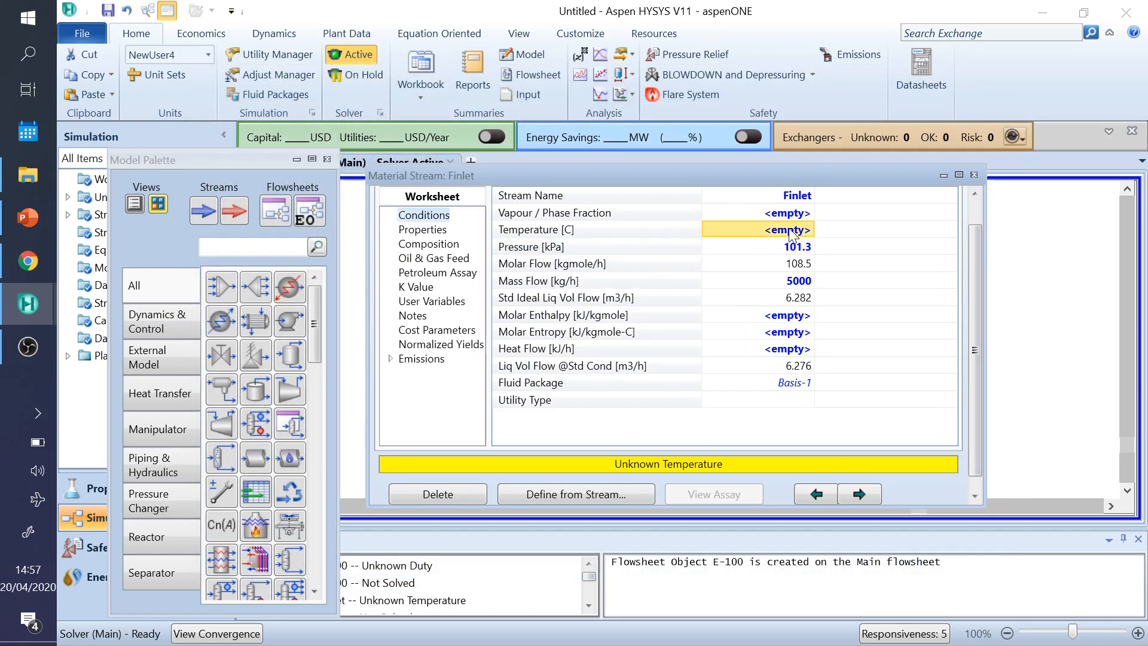
pyautogui.write('20')
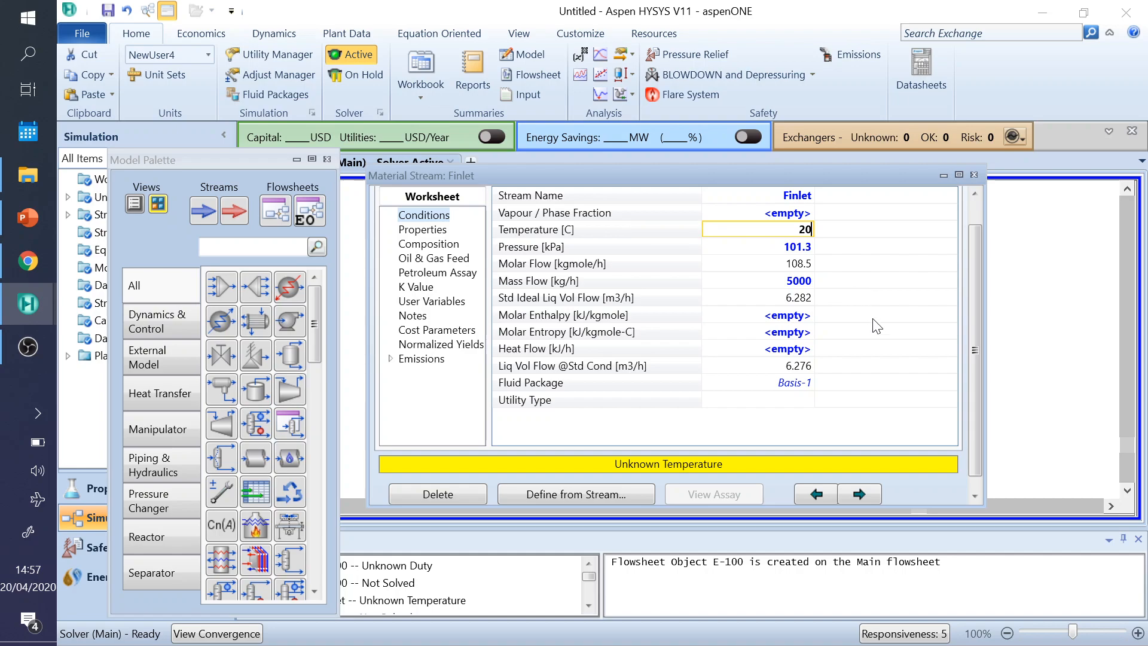
pyautogui.press('Return')
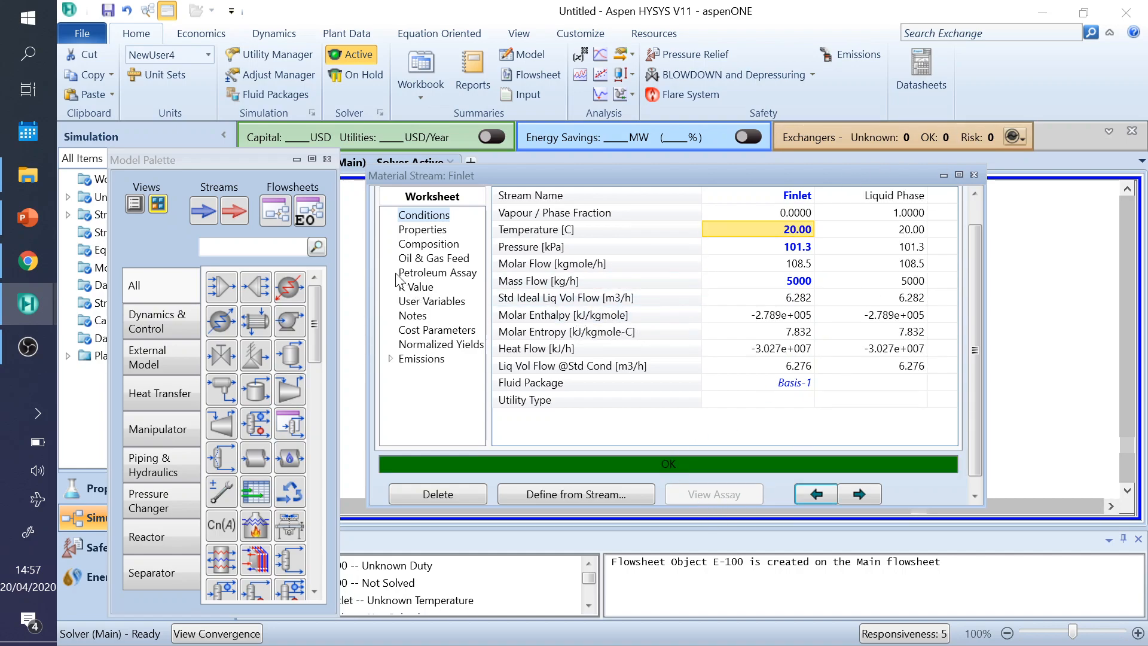
pyautogui.click(974, 175)
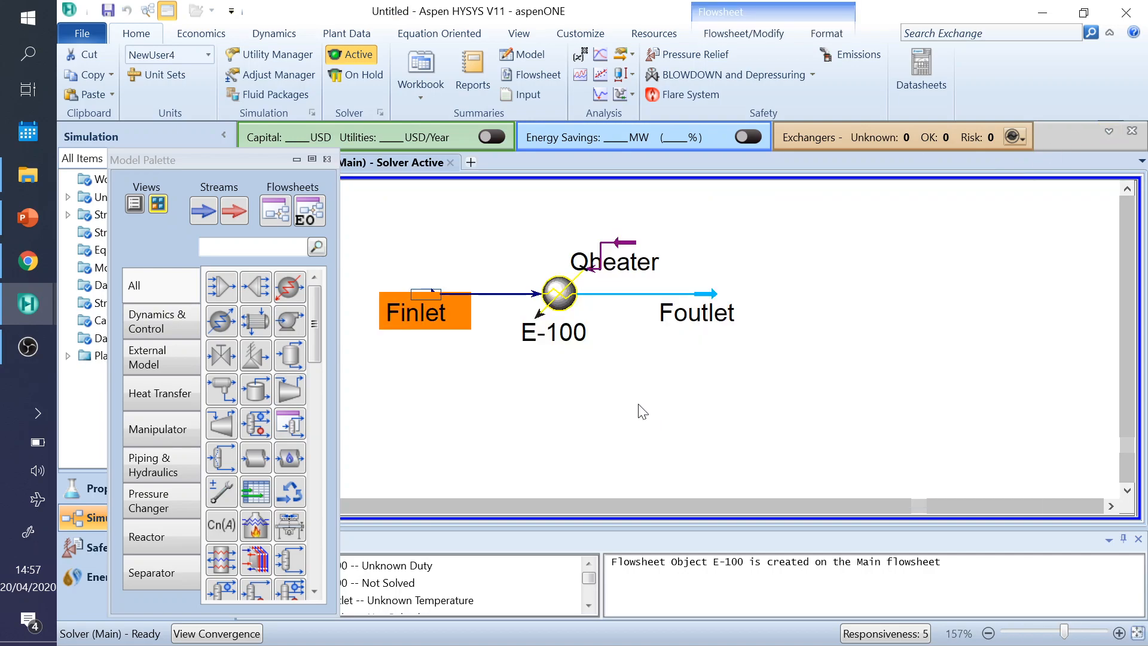
# - Set Foutlet's temperature to 40 °C in heater E-100's worksheet, checking case 1 on the PowerPoint slide
pyautogui.doubleClick(559, 294)
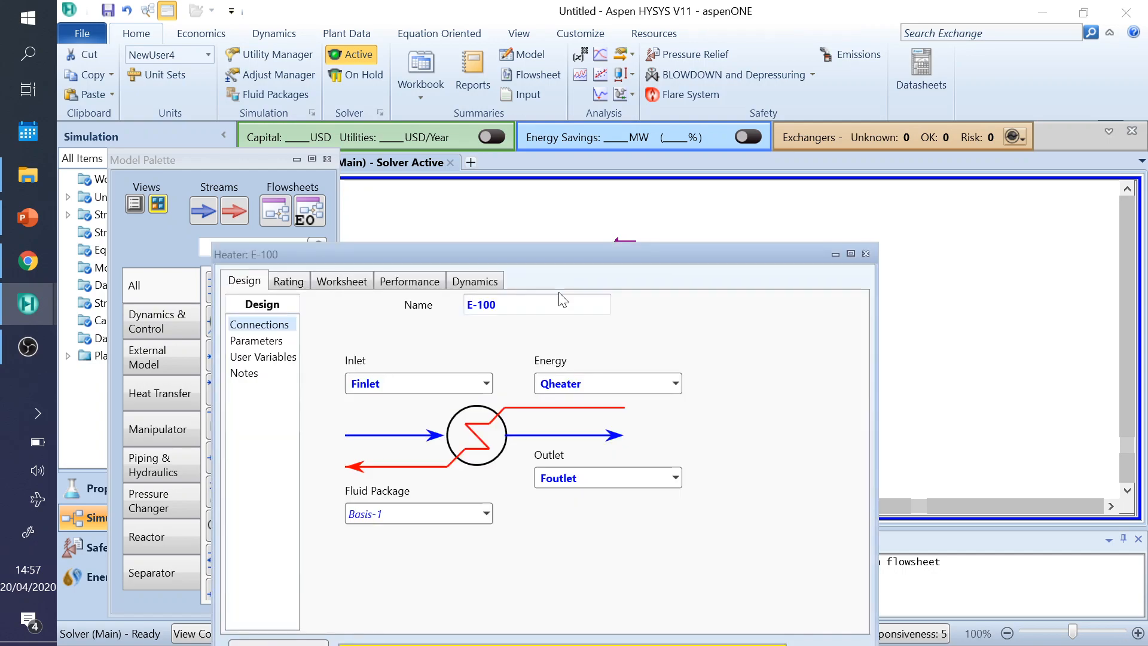
pyautogui.moveTo(601, 253); pyautogui.dragTo(715, 165)
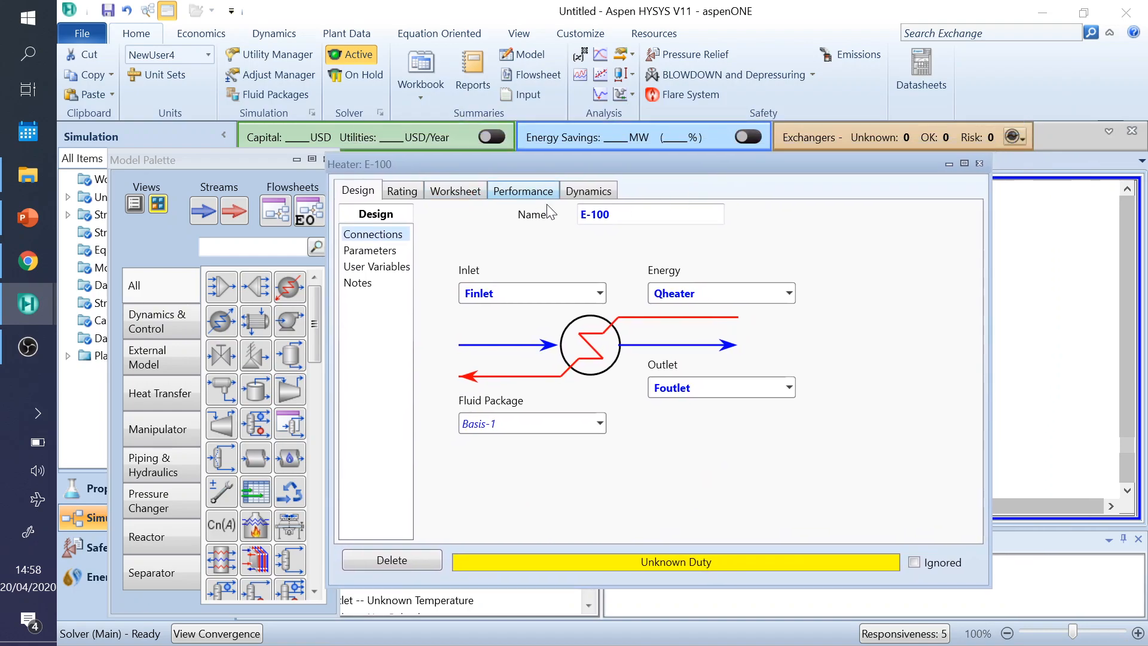
pyautogui.click(460, 189)
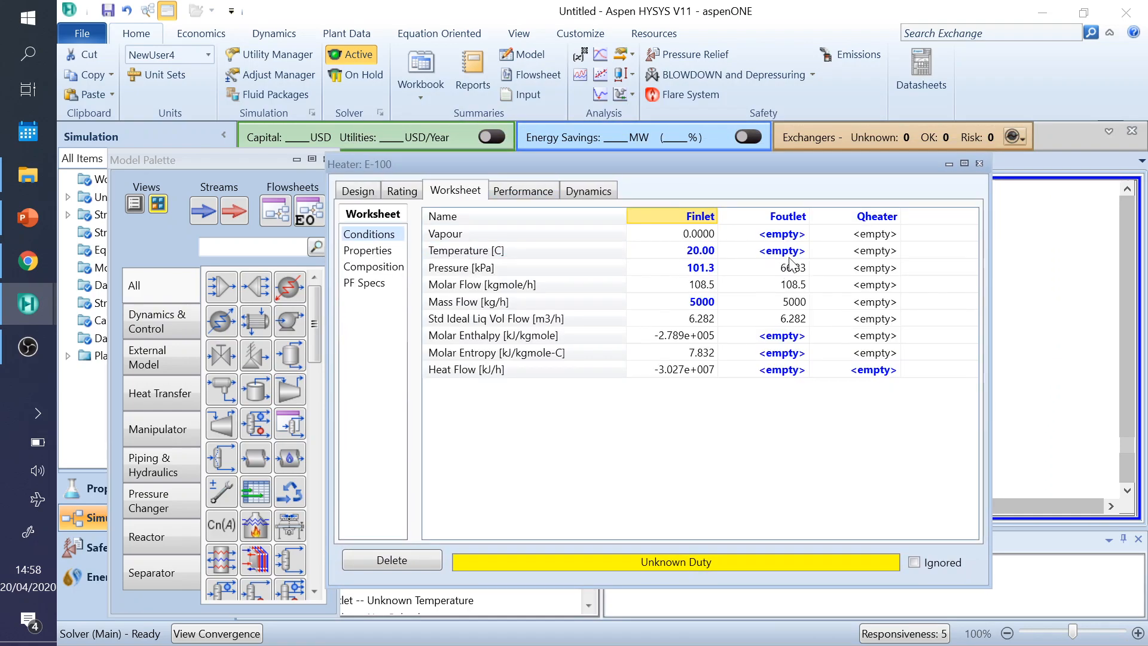
pyautogui.click(13, 226)
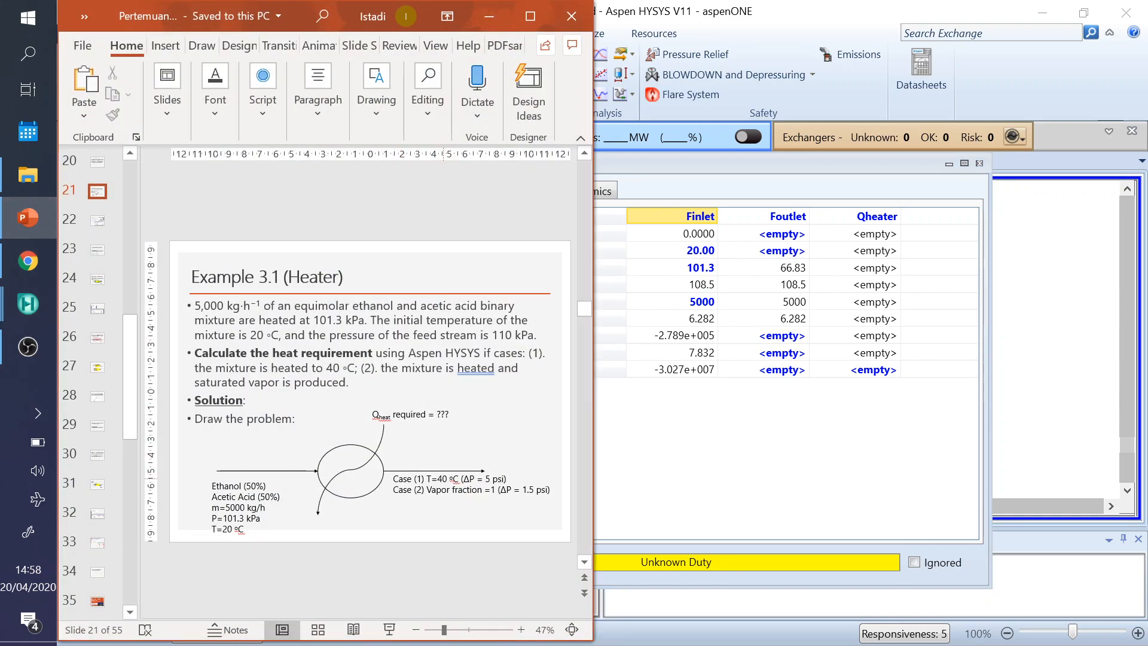
pyautogui.click(741, 439)
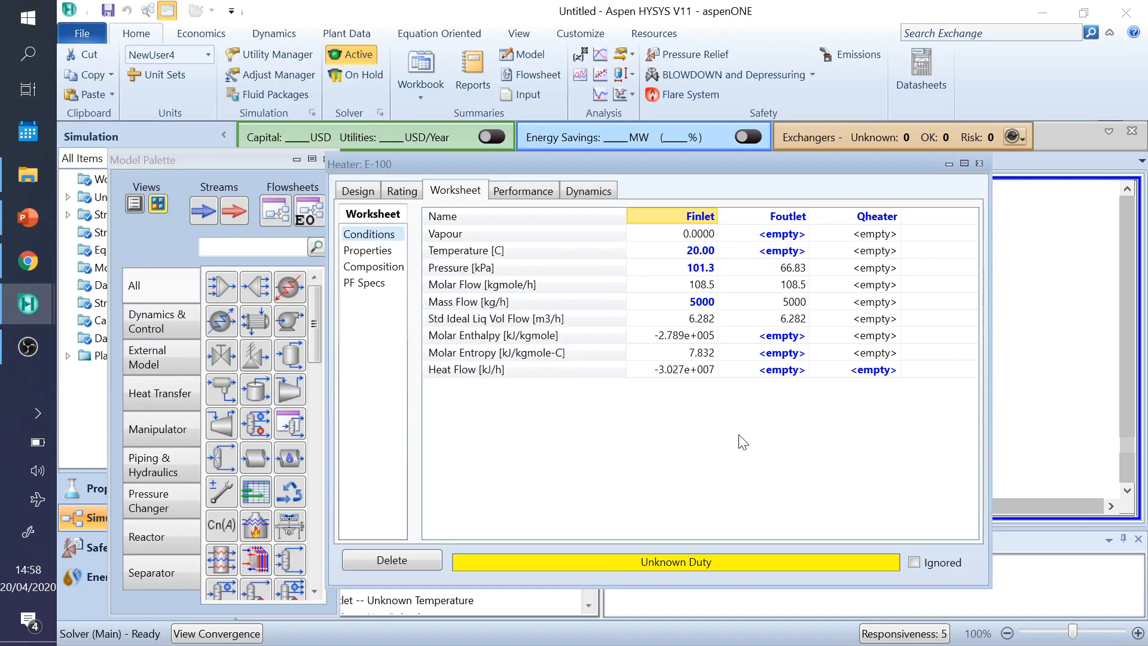
pyautogui.click(780, 259)
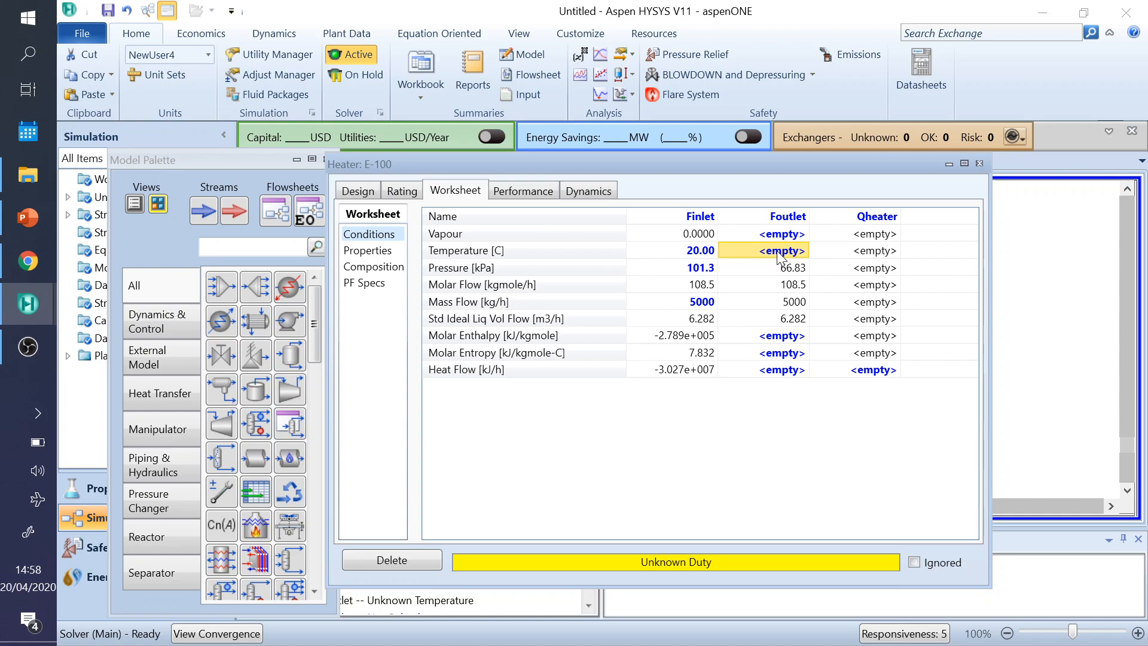
pyautogui.write('4')
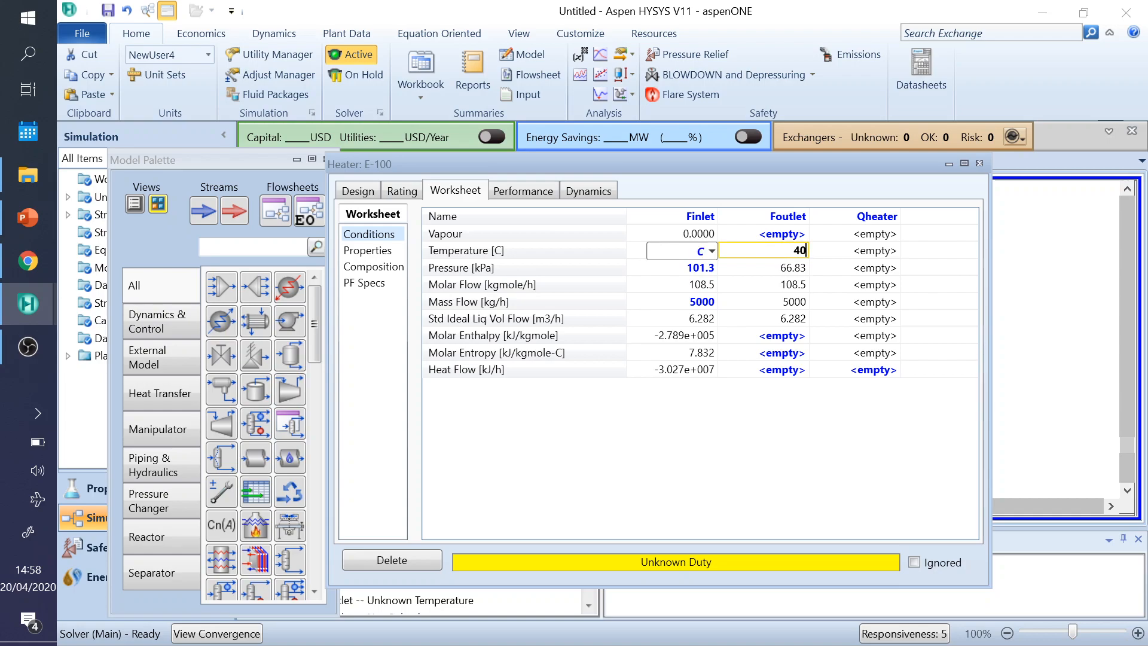
pyautogui.write('0')
pyautogui.press('Return')
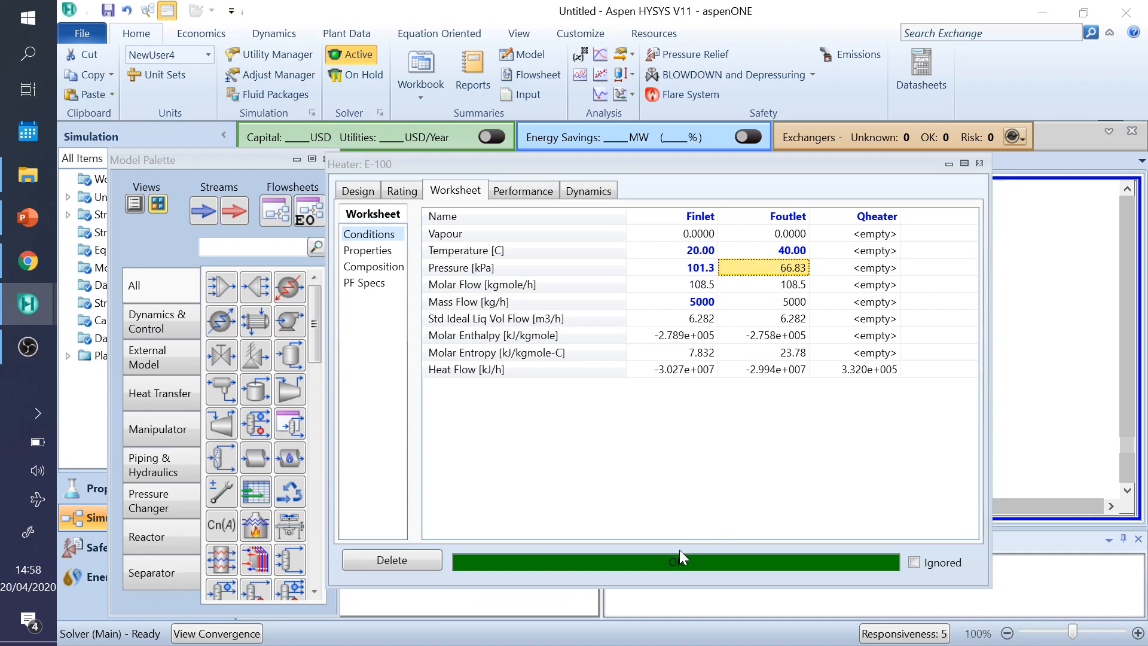
# - Review heater E-100's heat flow, outlet pressure, performance profile and connections against the PowerPoint example, closing the heater window at the end
pyautogui.click(27, 217)
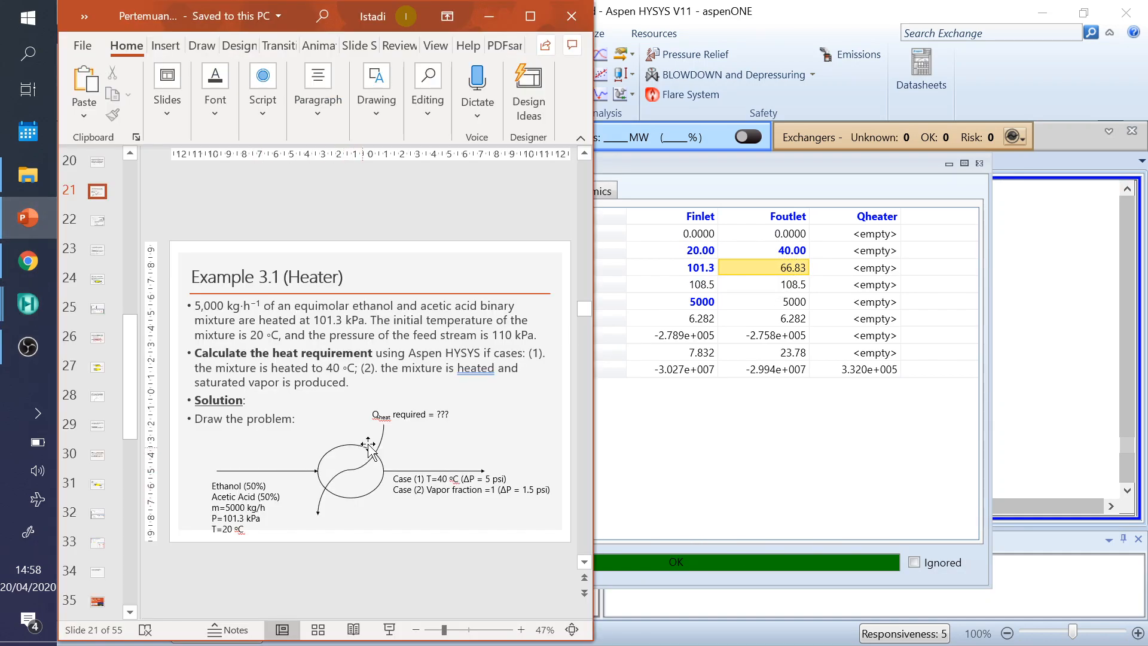
pyautogui.click(654, 469)
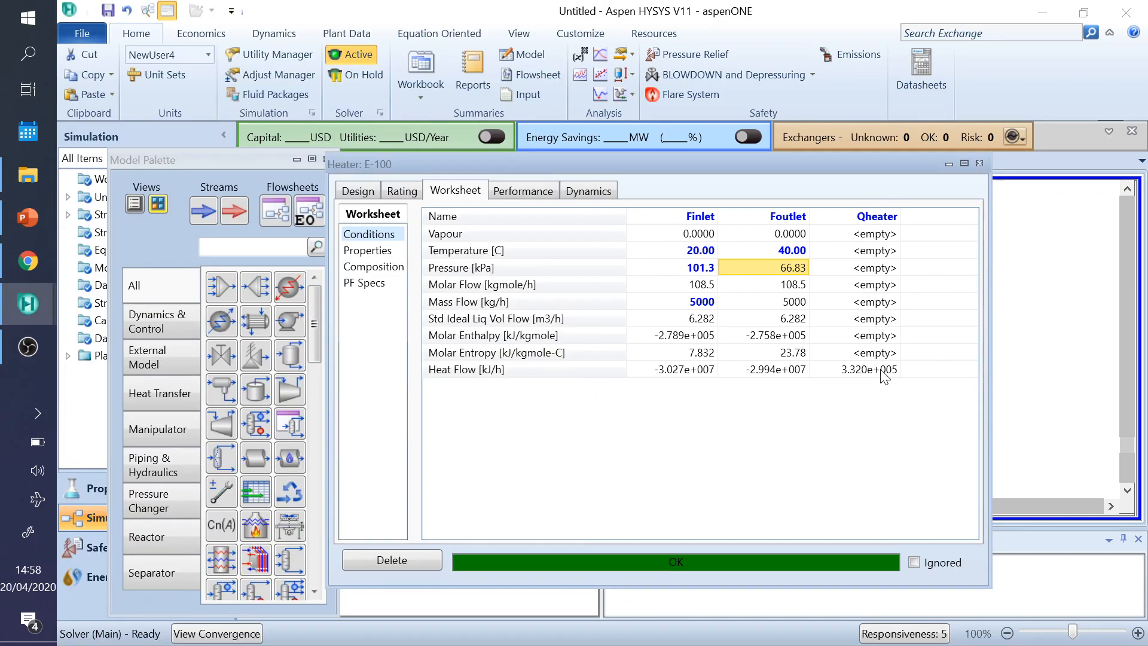
pyautogui.moveTo(850, 374)
pyautogui.click(514, 190)
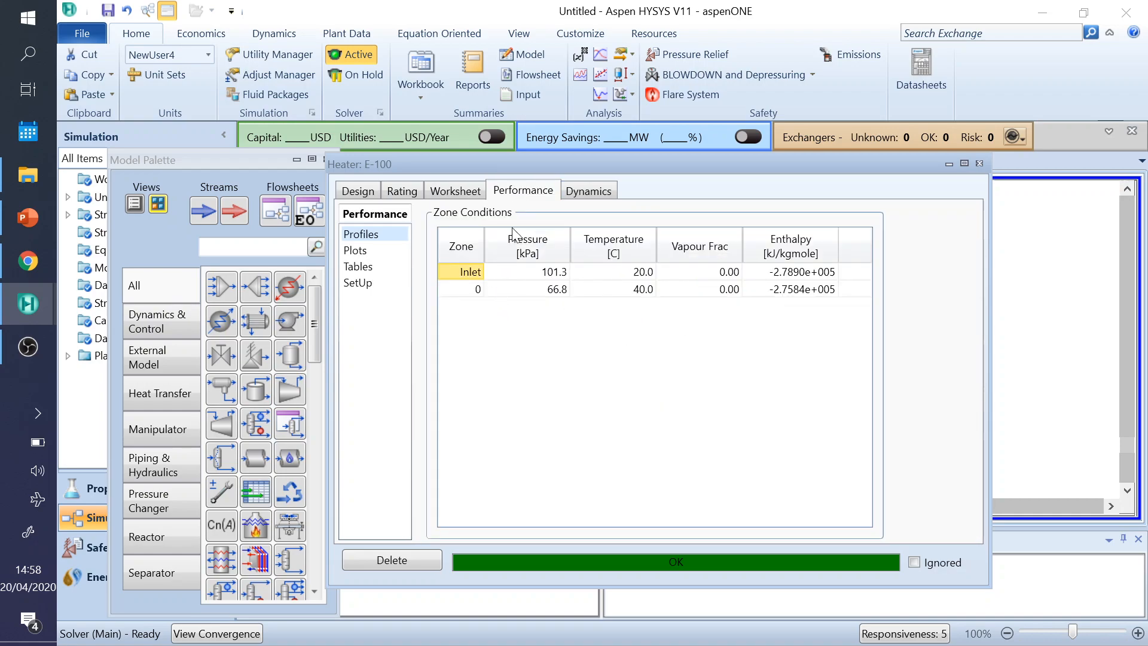
pyautogui.click(453, 192)
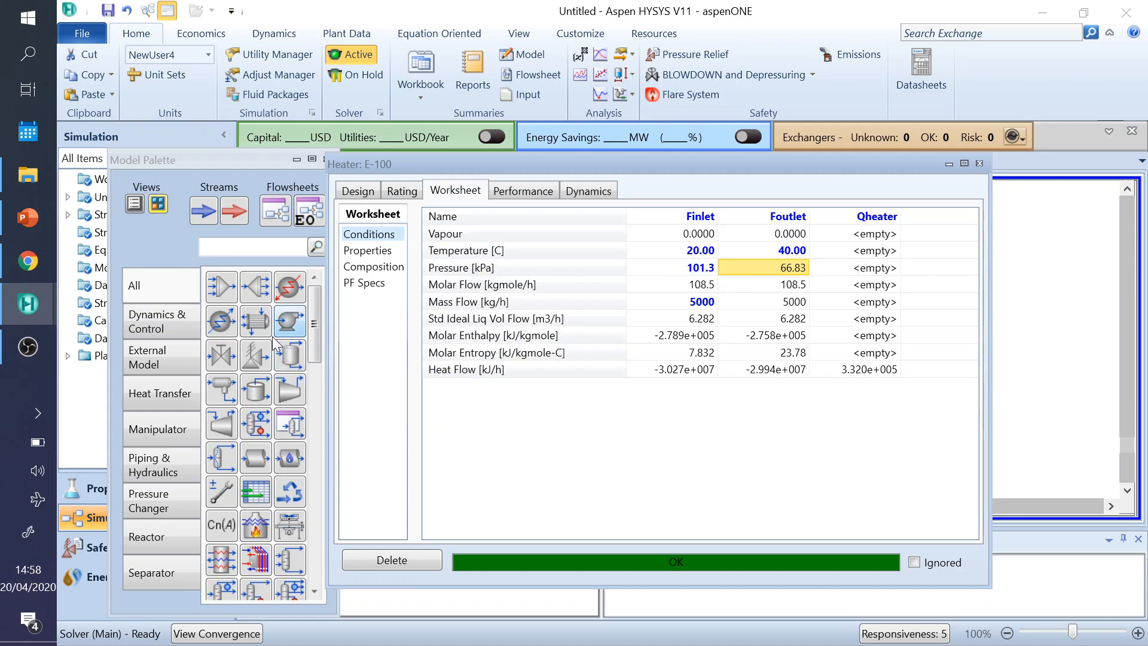
pyautogui.click(24, 223)
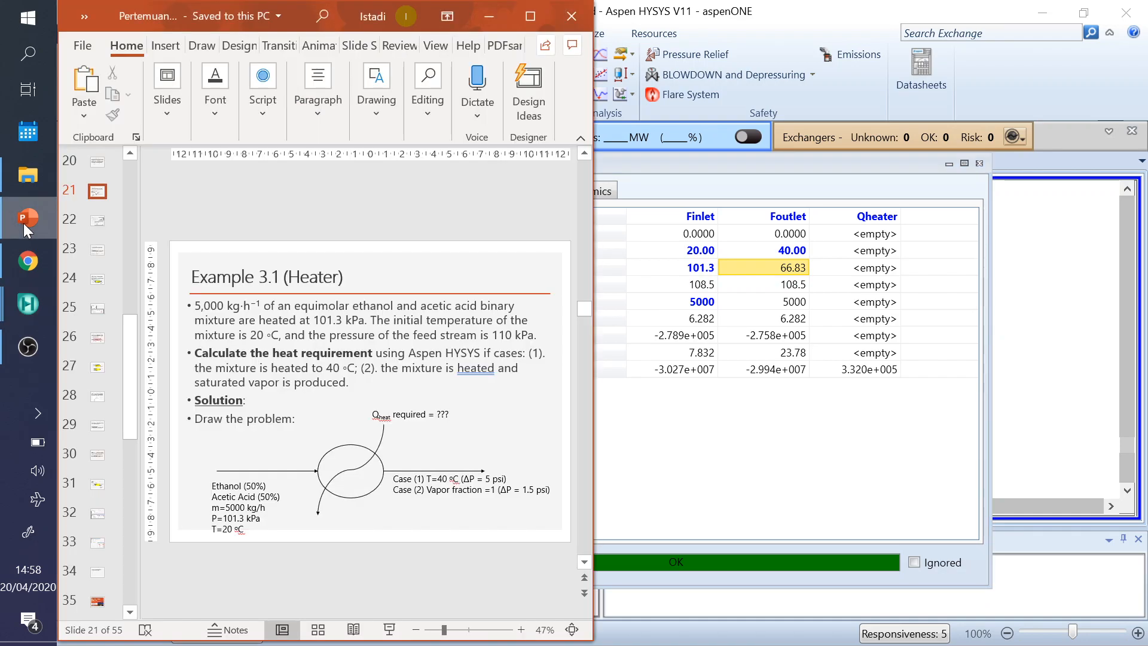
pyautogui.click(660, 445)
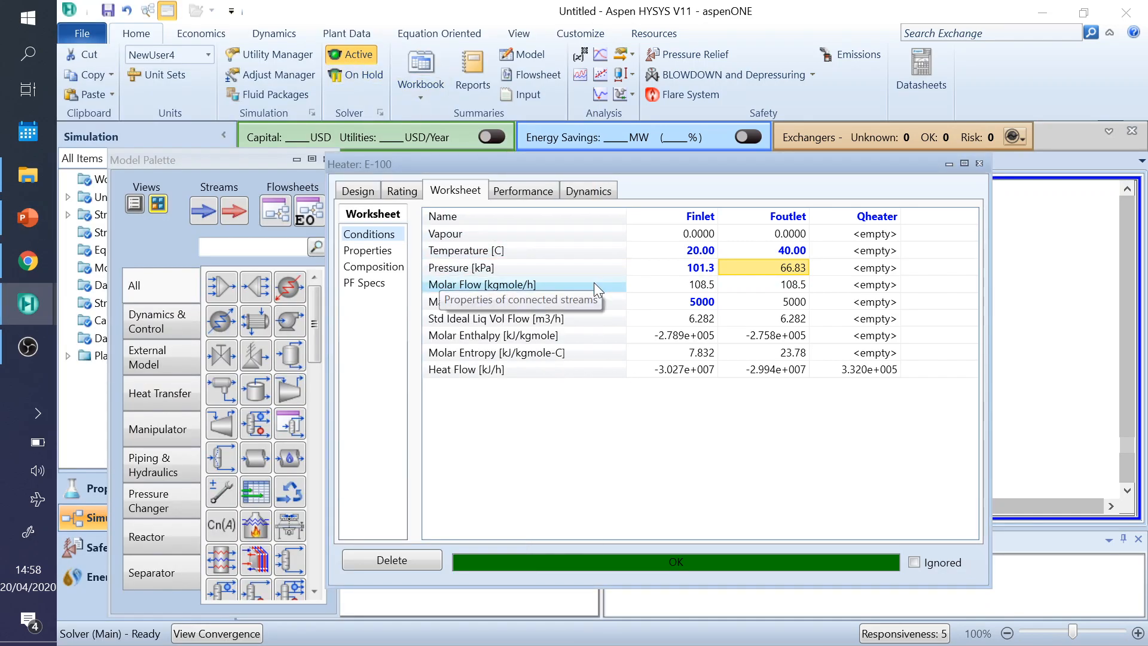
pyautogui.moveTo(745, 274)
pyautogui.click(358, 190)
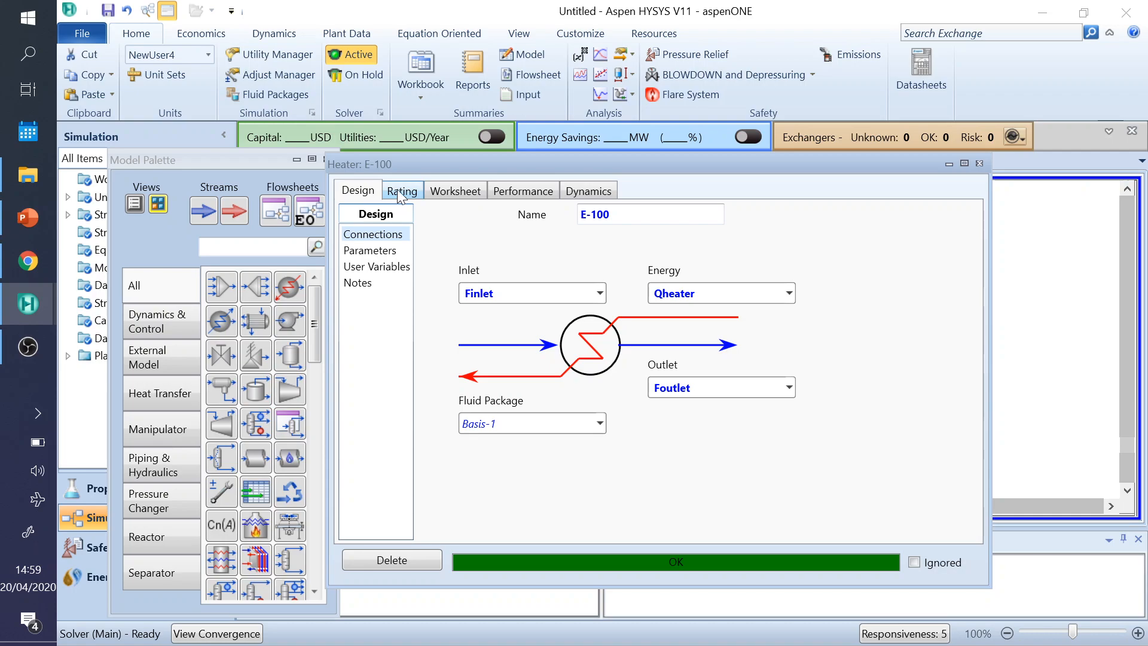
pyautogui.click(452, 191)
pyautogui.click(362, 191)
pyautogui.click(979, 164)
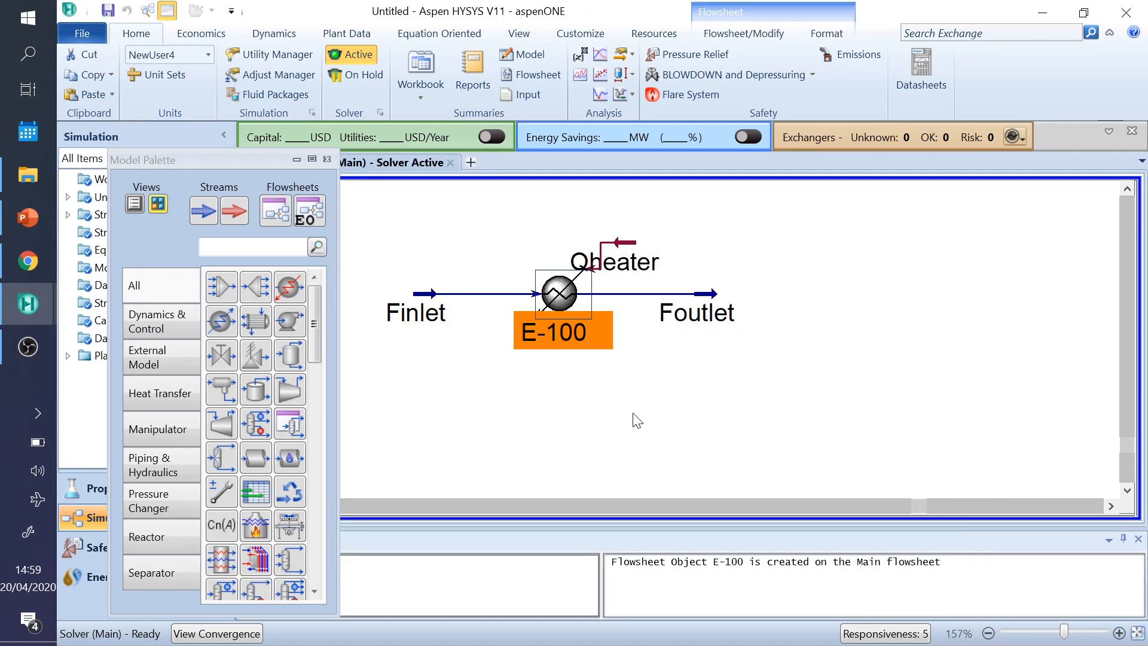
# - Check case 2 on the PowerPoint slide and clear Foutlet's temperature in heater E-100's worksheet back in Aspen HYSYS
pyautogui.click(26, 218)
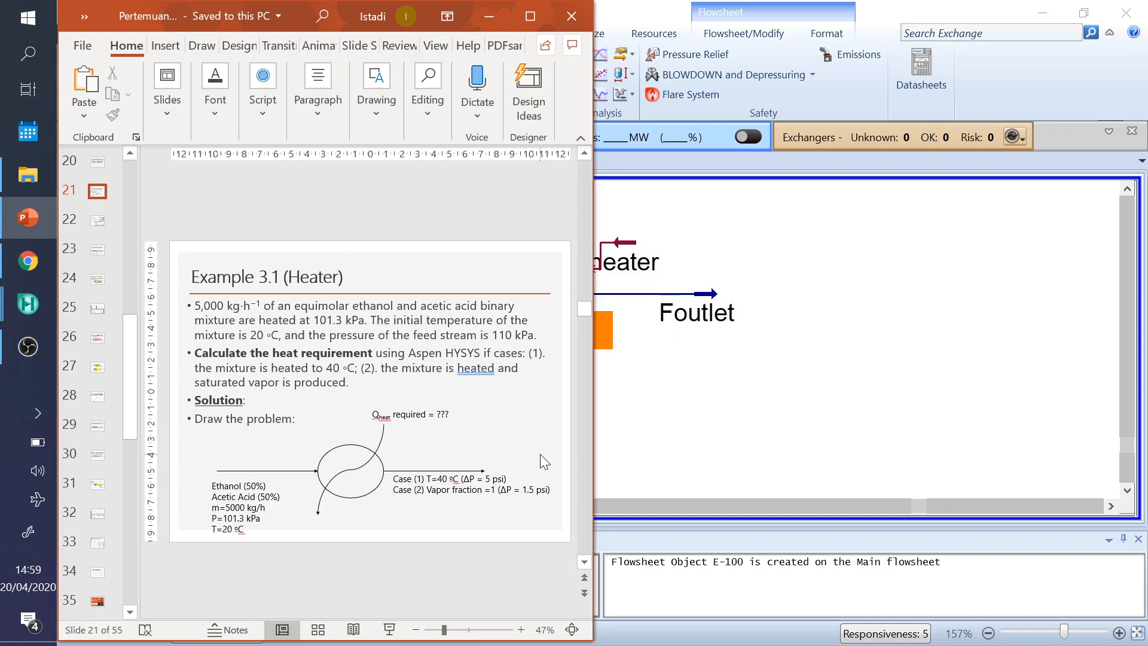
pyautogui.click(679, 401)
pyautogui.doubleClick(558, 293)
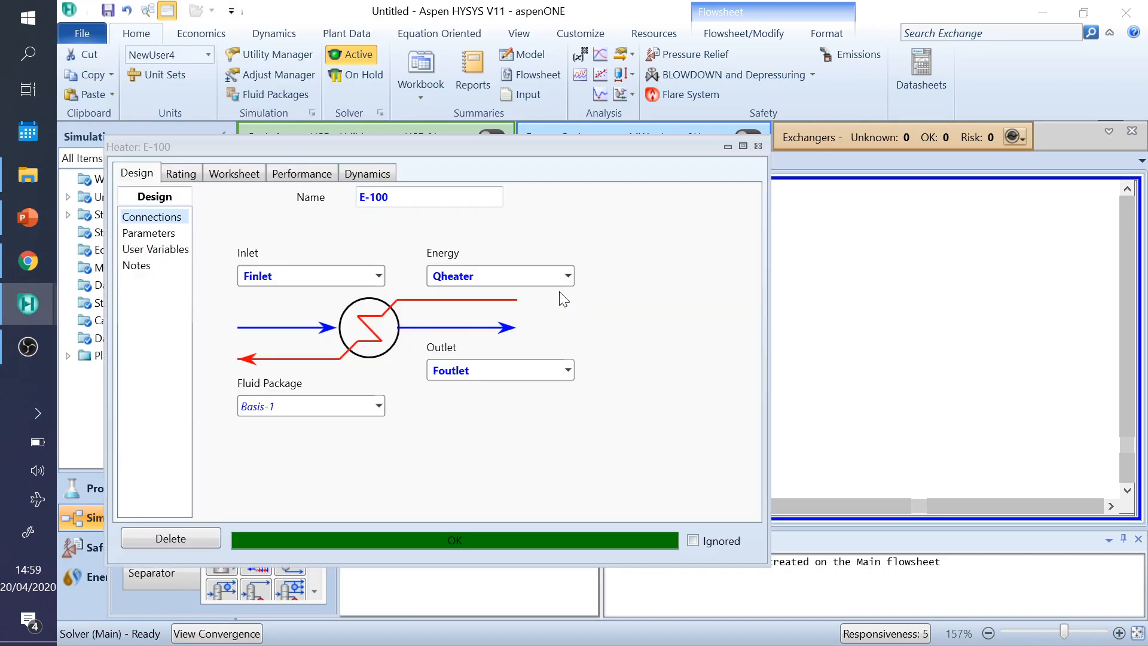
pyautogui.moveTo(517, 150); pyautogui.dragTo(796, 104)
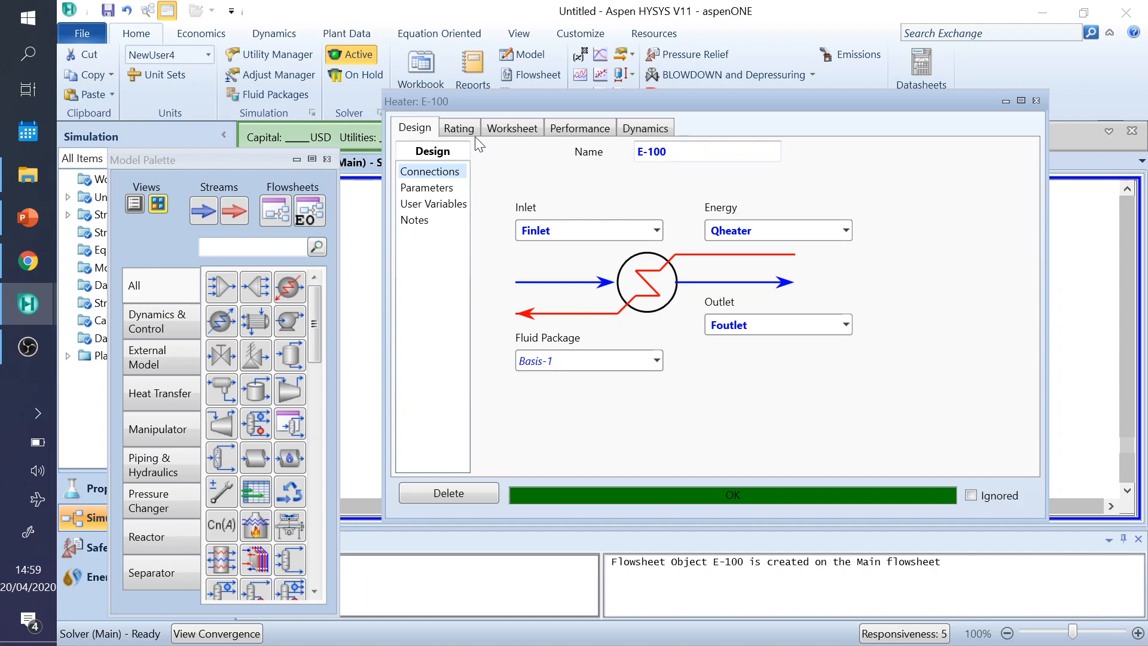
pyautogui.click(511, 129)
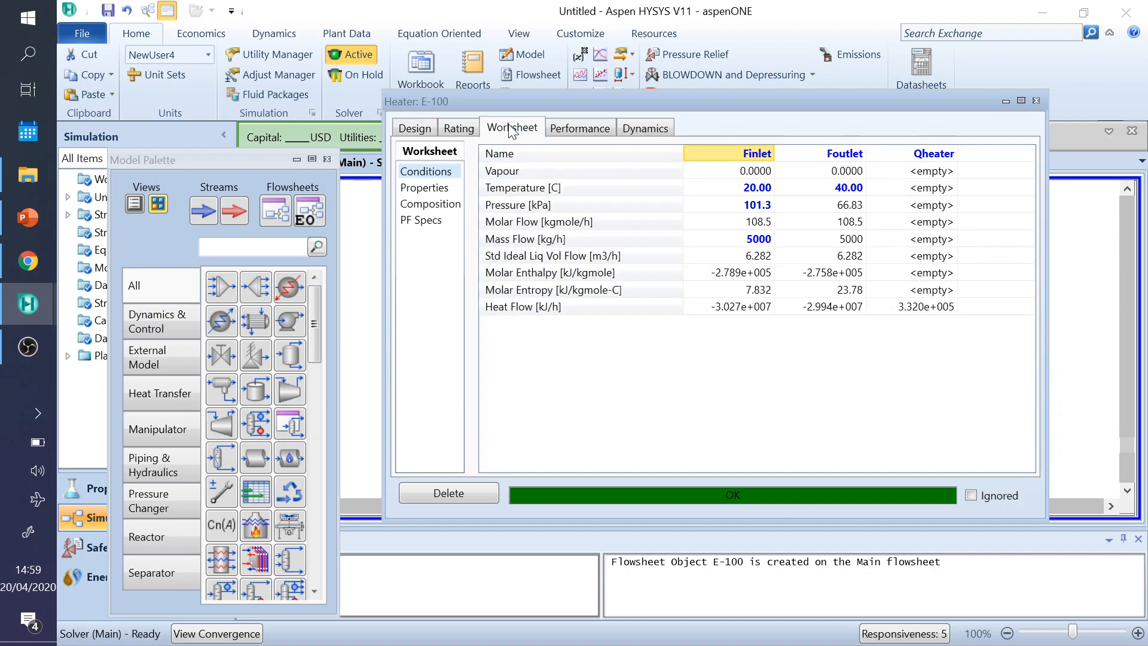
pyautogui.click(845, 192)
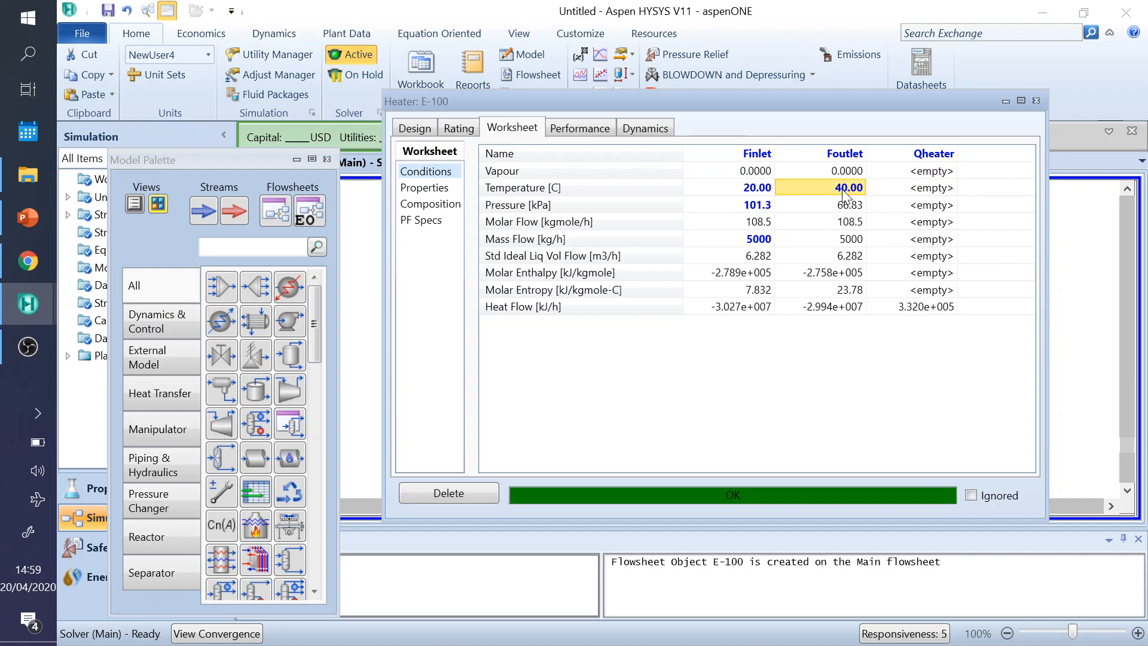
pyautogui.press('Delete')
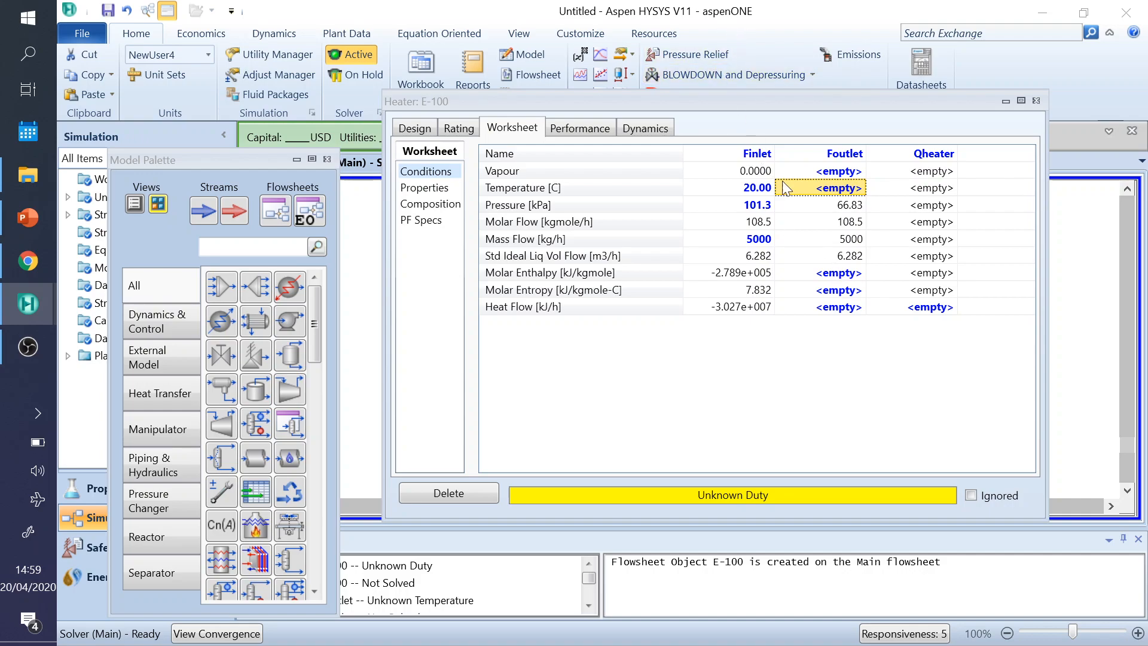
# - Set Foutlet's vapour fraction to 1 and check Qheater's heat flow on the flowsheet with the heater window closed
pyautogui.click(840, 172)
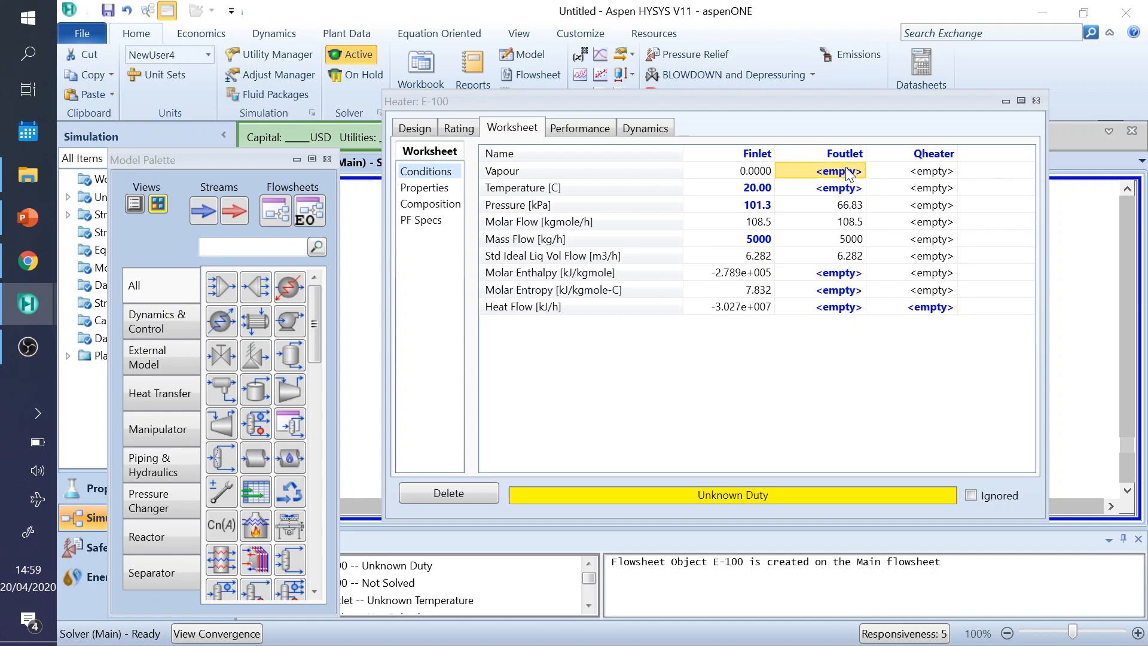
pyautogui.write('1')
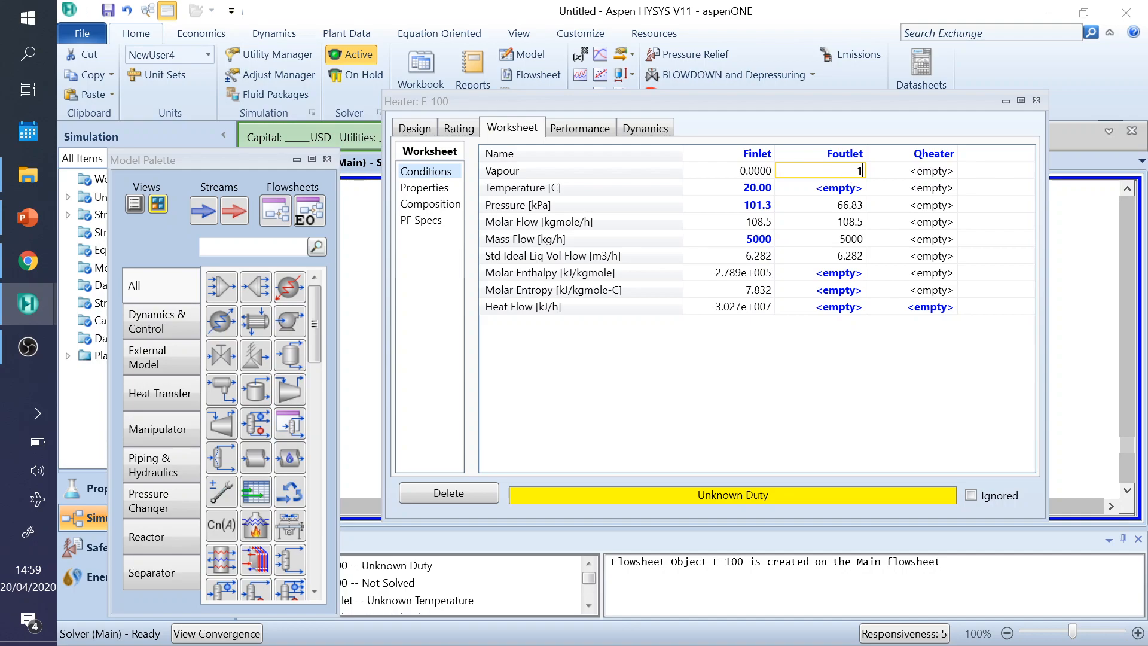
pyautogui.press('Return')
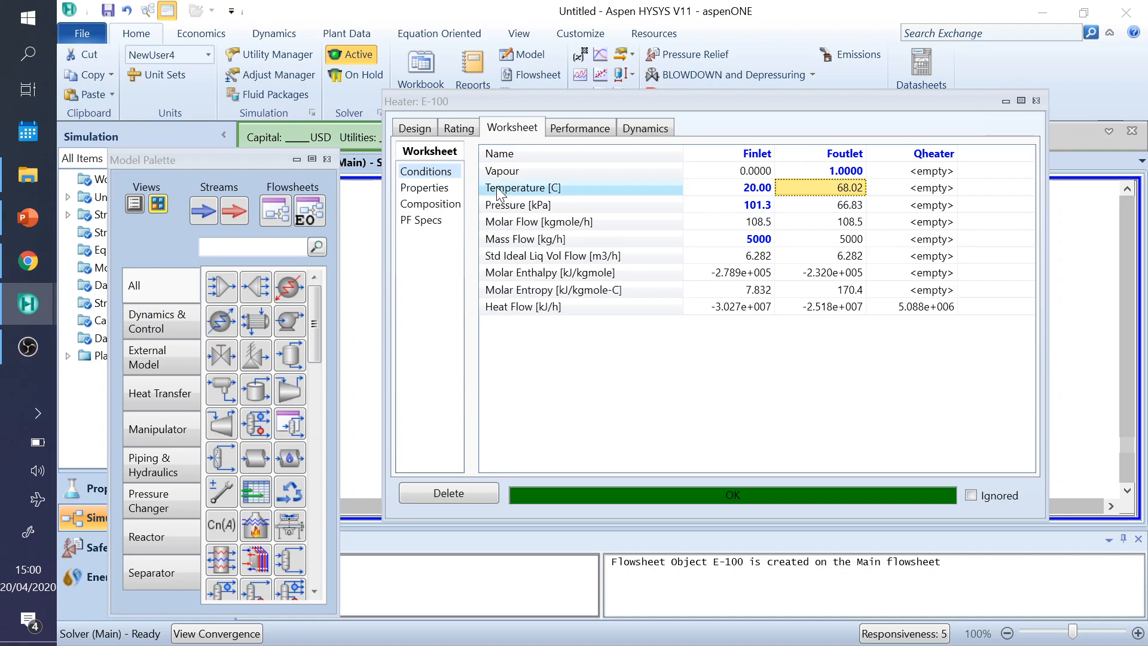
pyautogui.click(1038, 99)
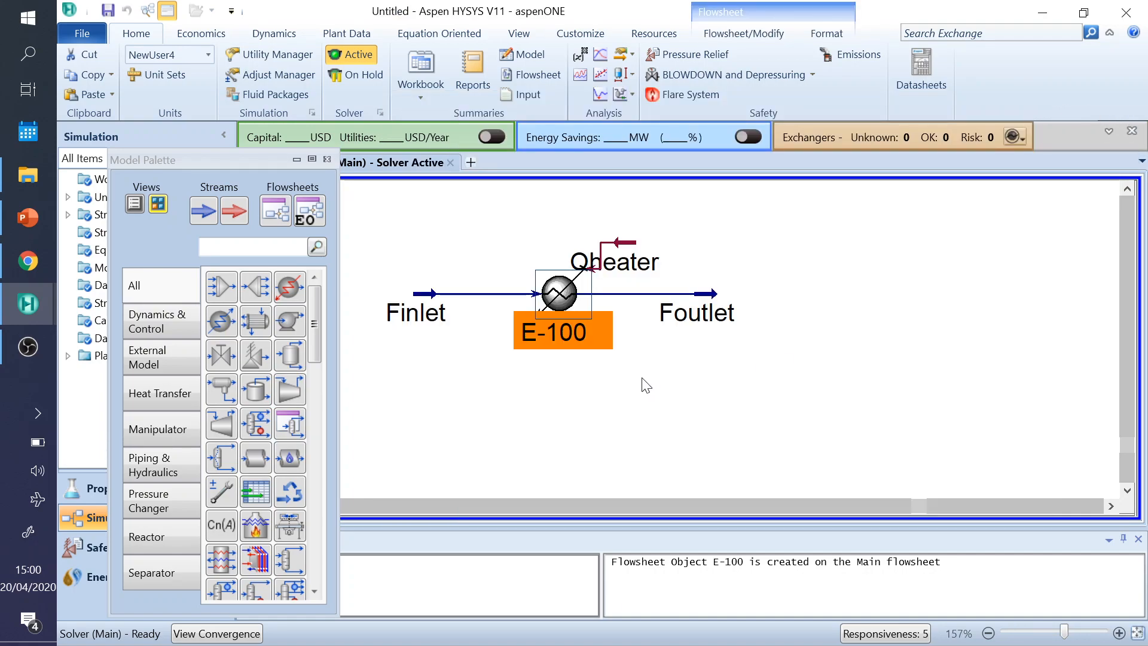
pyautogui.click(682, 399)
pyautogui.moveTo(616, 257)
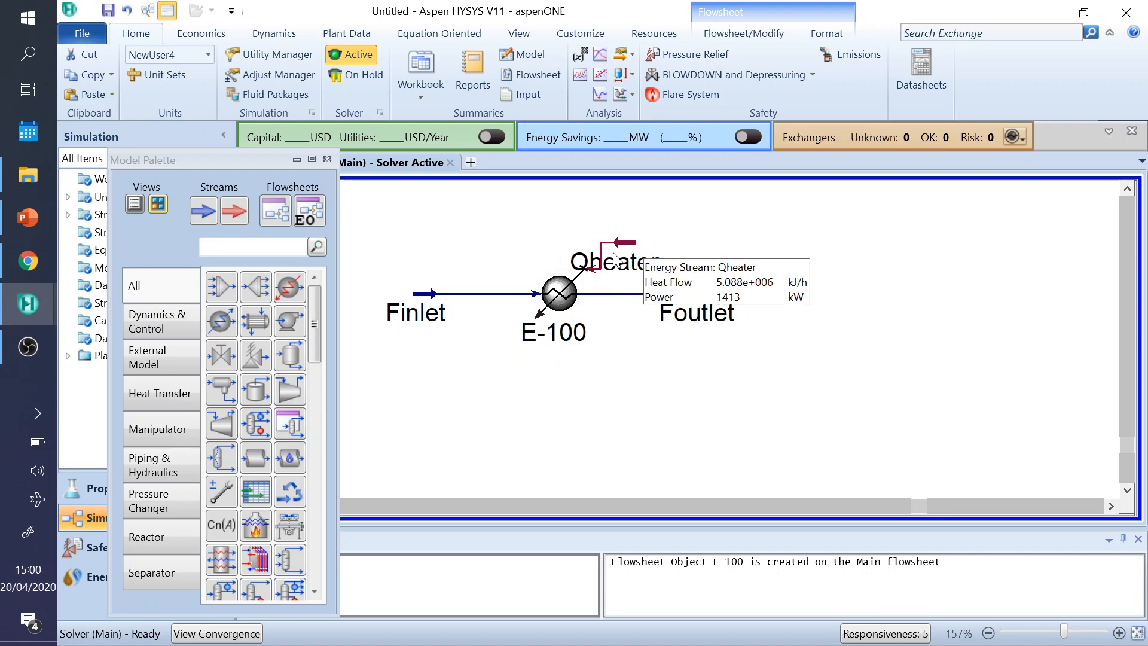